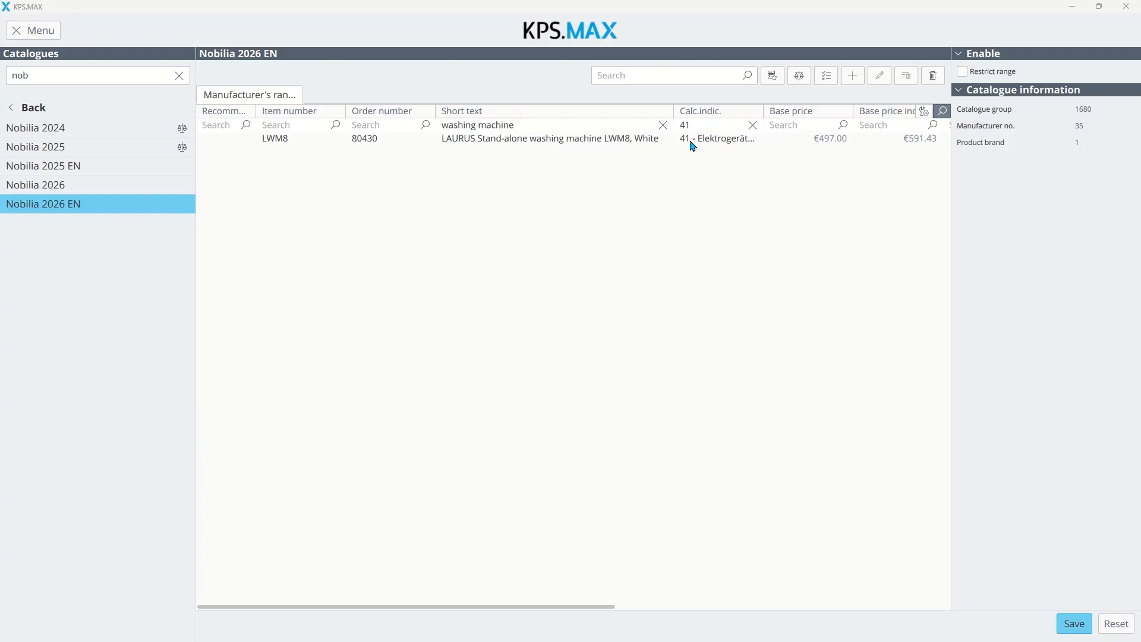
Step: Set the LAURUS washing machine LWM8 to not designable in the Nobilia 2026 EN catalogue and save
left_click(639, 143)
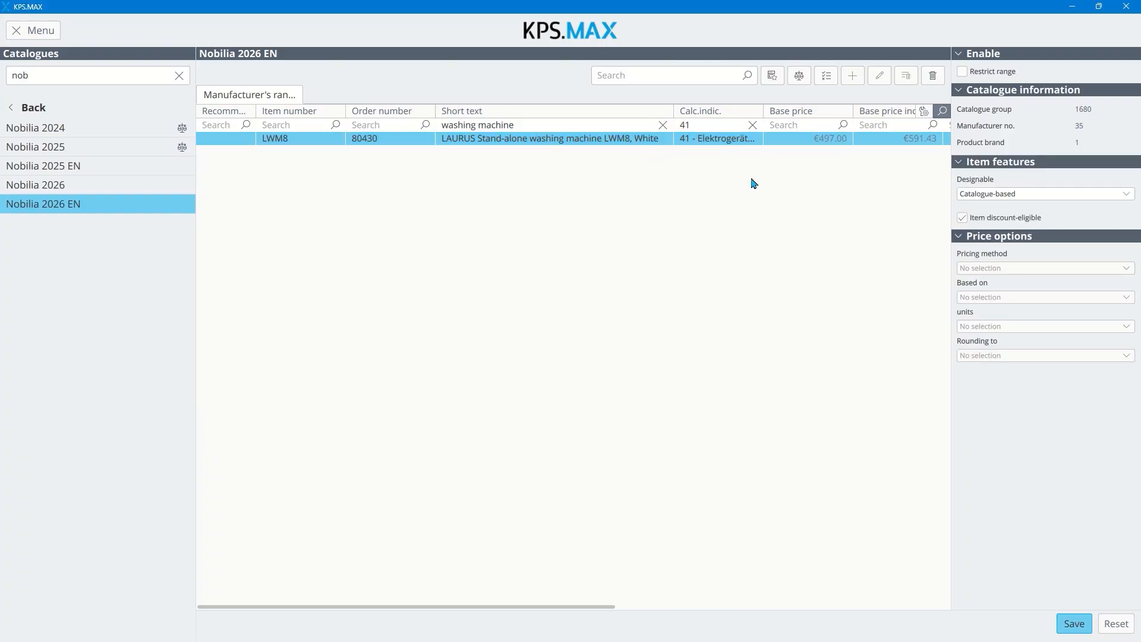
left_click(978, 196)
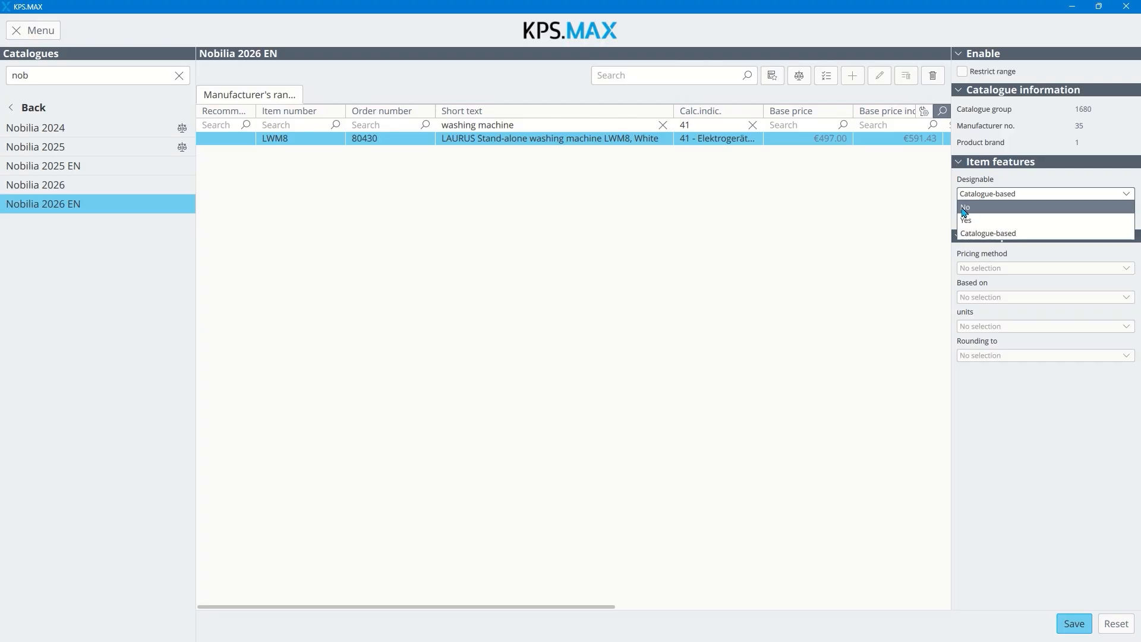
left_click(977, 208)
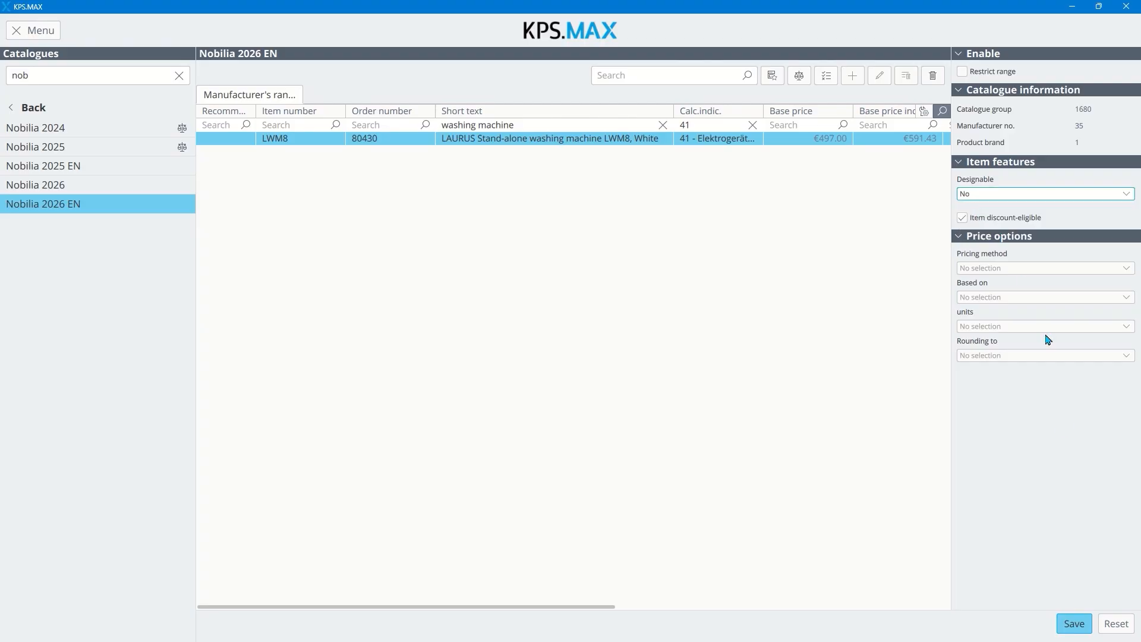
left_click(1076, 622)
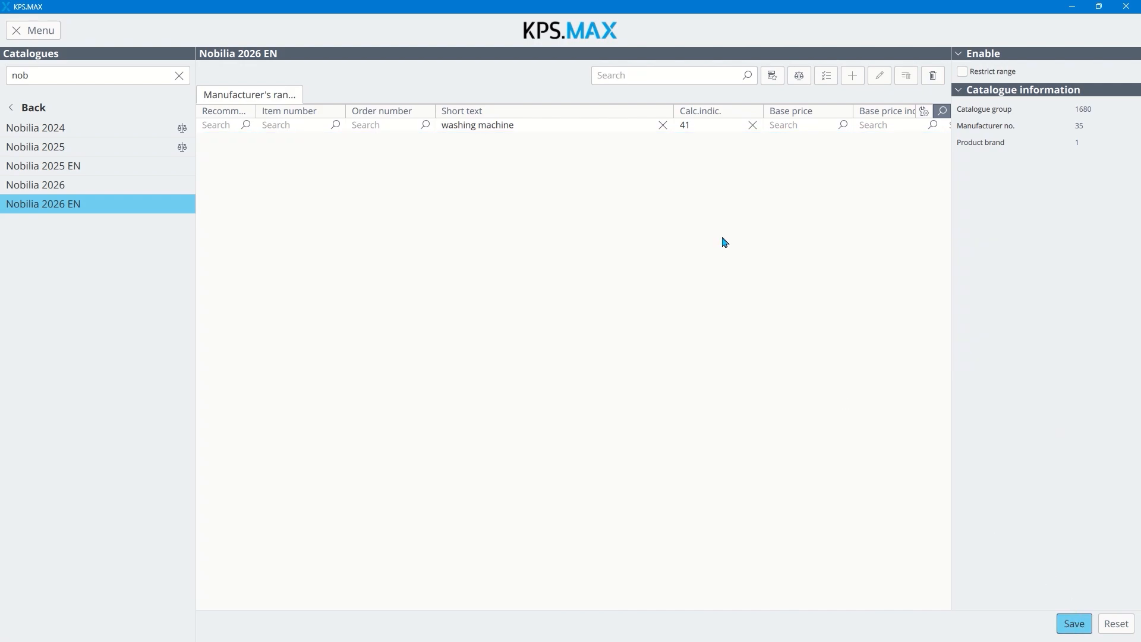
Step: Clear the short text filter, filter by item number HB734G1B1, make that built-in oven not discount-eligible and save
left_click(661, 126)
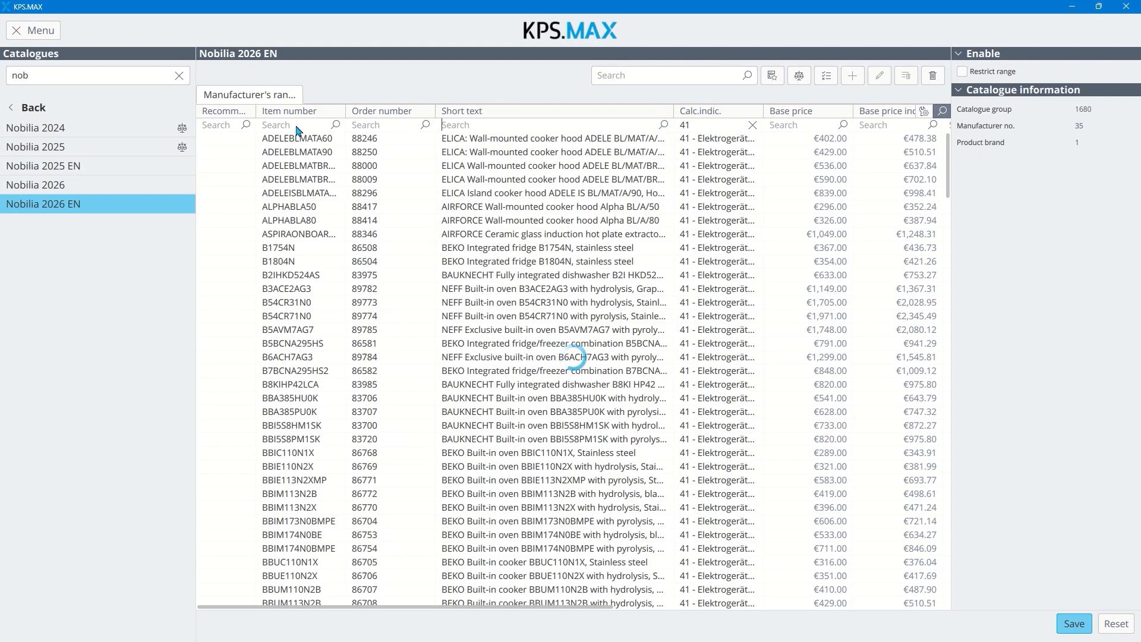
left_click(297, 128)
type("HB734G1B1")
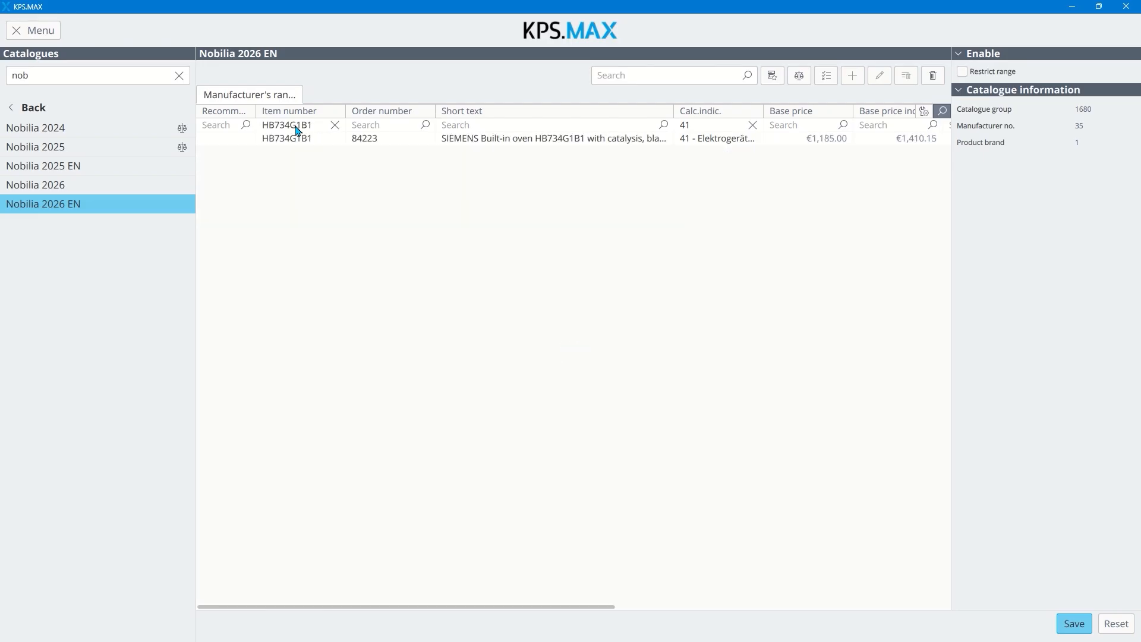
left_click(297, 140)
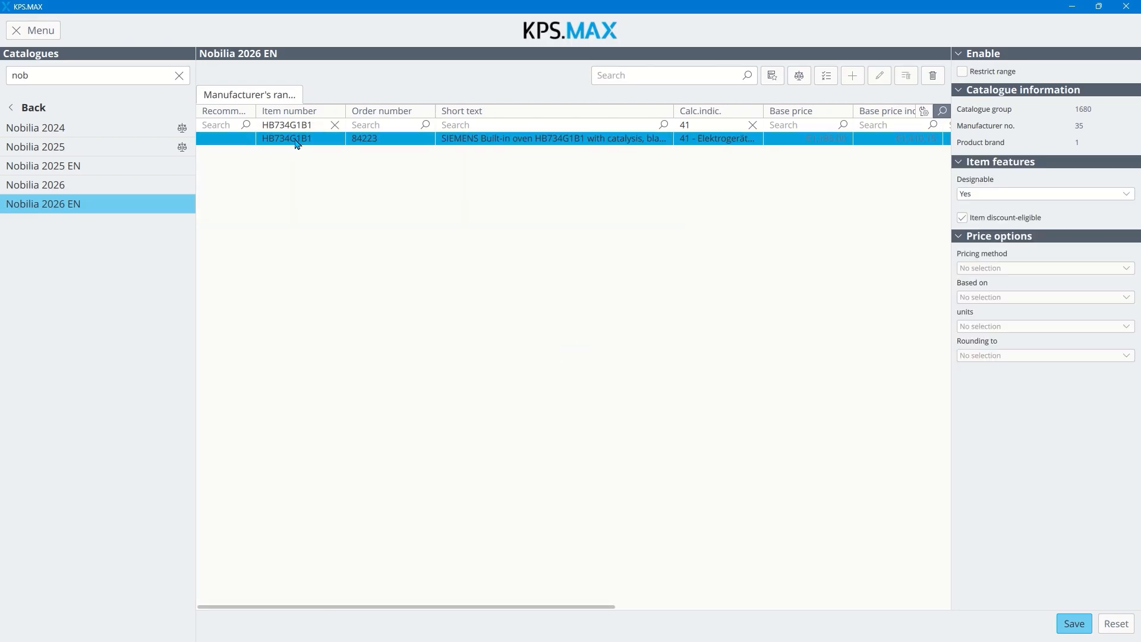
left_click(962, 218)
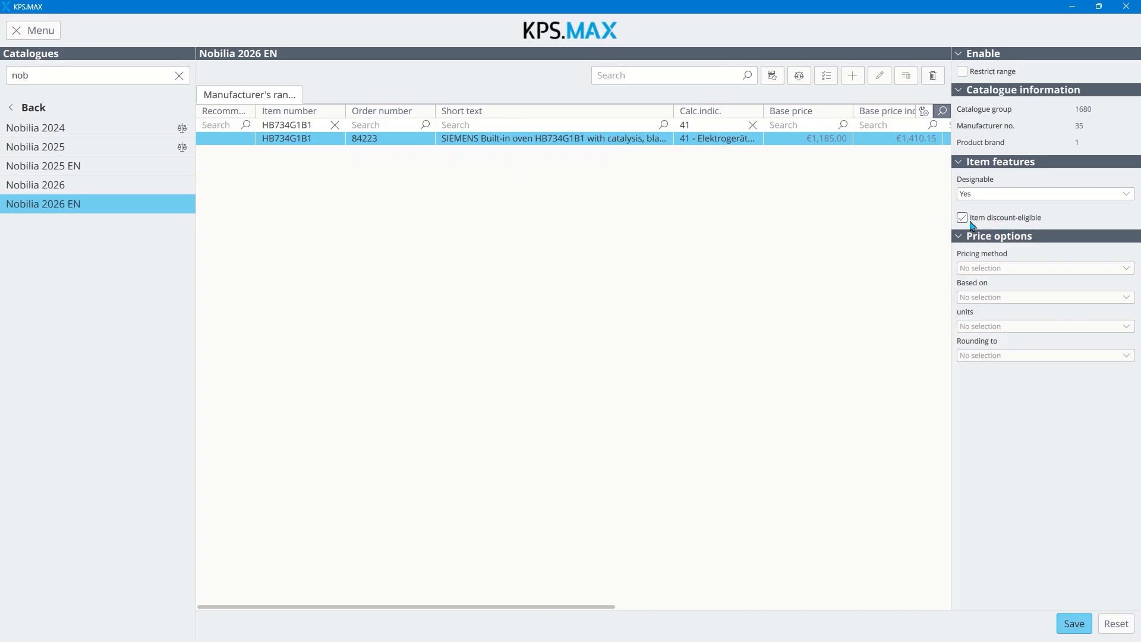
left_click(963, 218)
left_click(1070, 624)
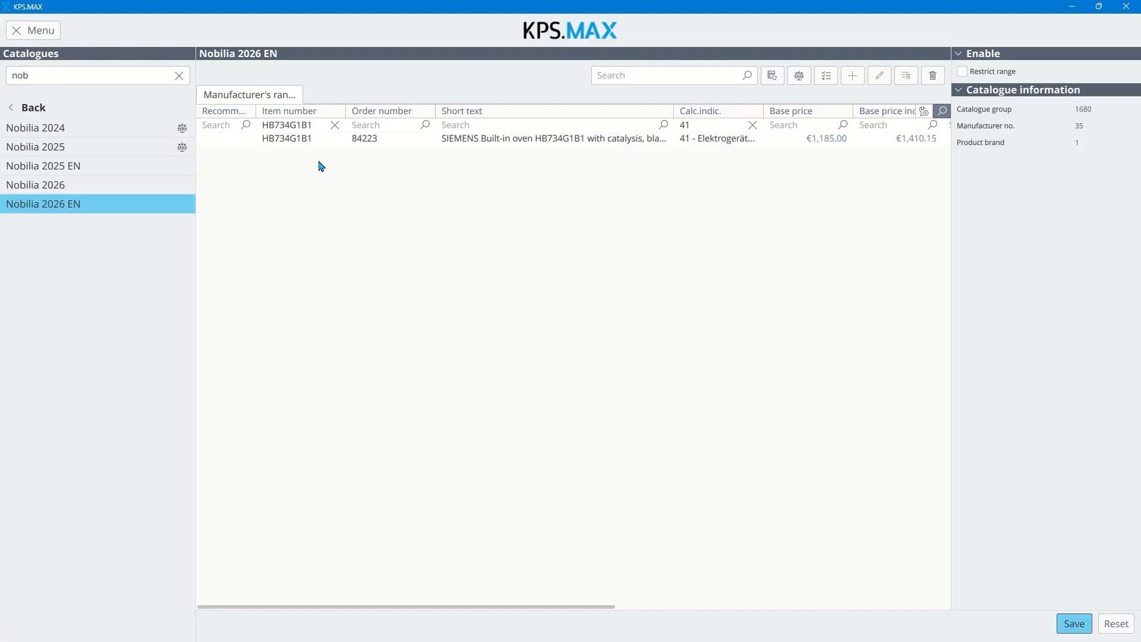
Step: Leave the catalogue settings, open the News 4.6 design and search the appliances by item text for "washing machine"
left_click(59, 31)
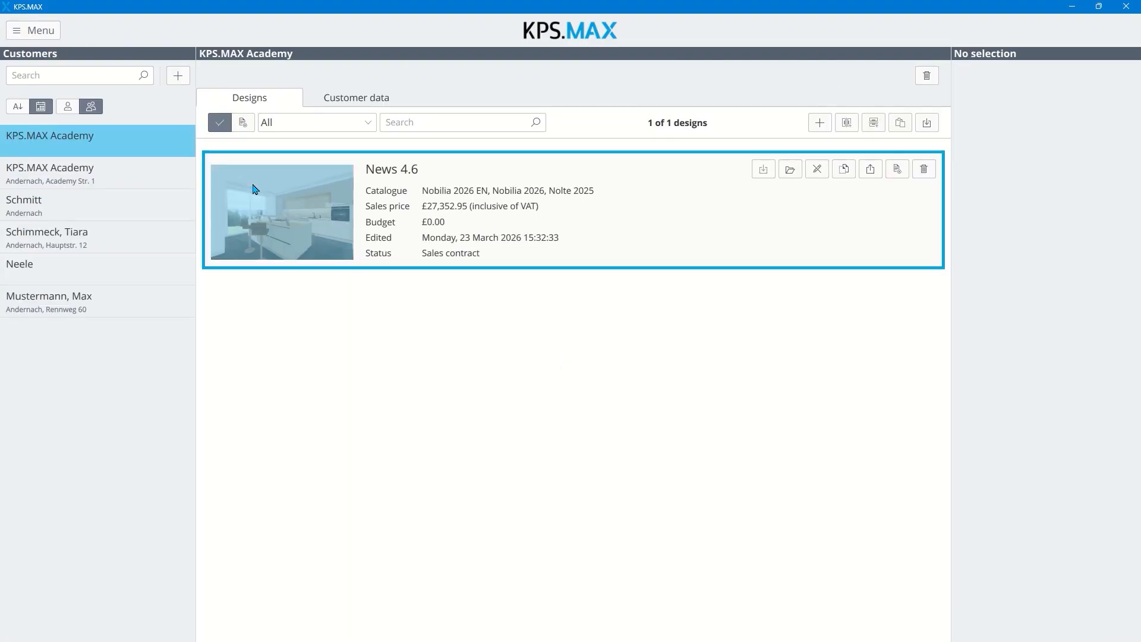
double_click(253, 189)
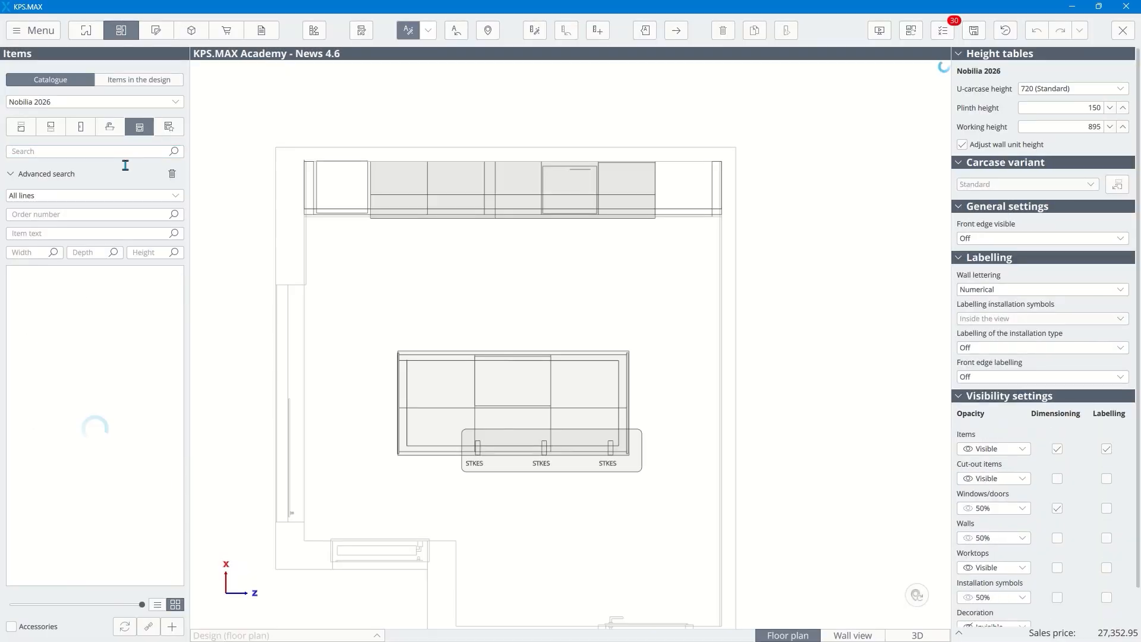
left_click(95, 234)
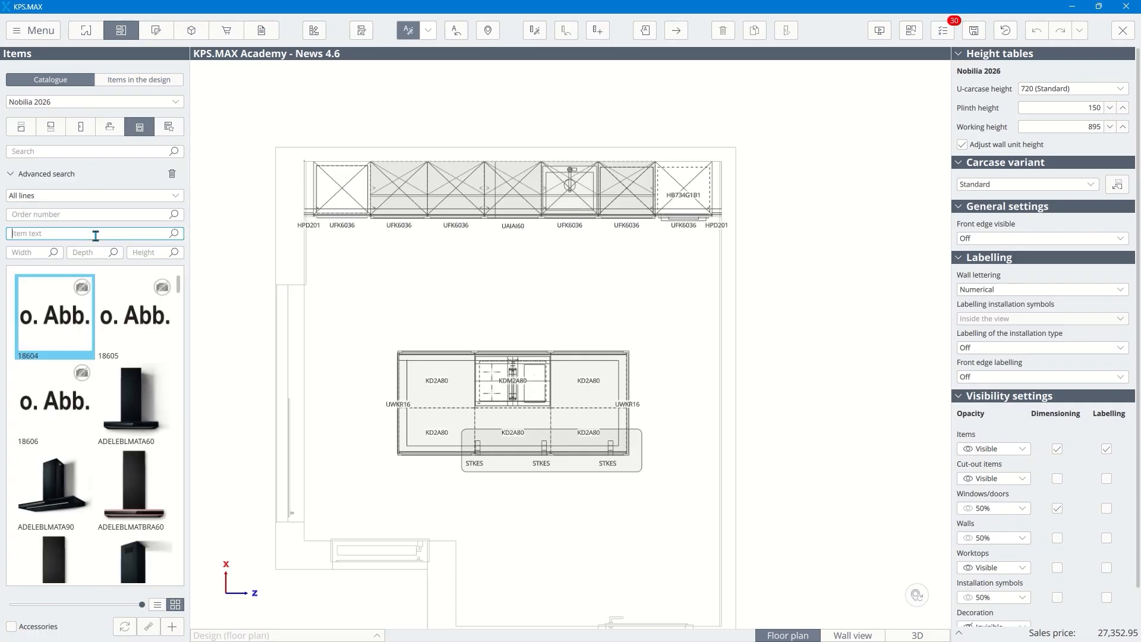
type("washing machine")
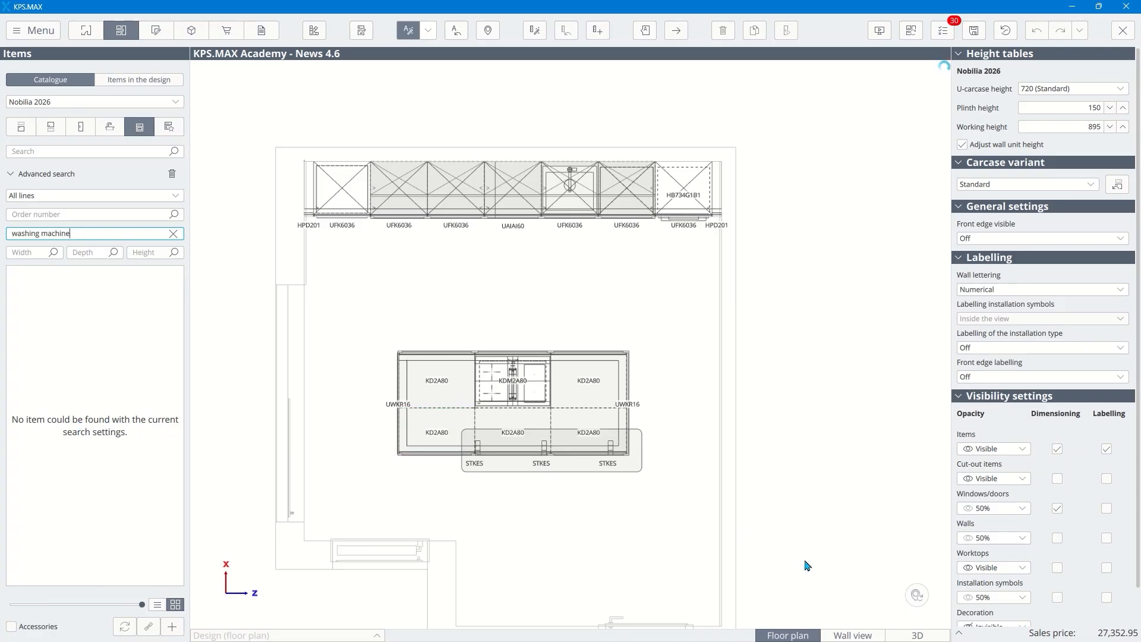
Step: Select the built-in oven in the 3D view and examine its discount eligibility in the item list and Pricing centre
left_click(895, 636)
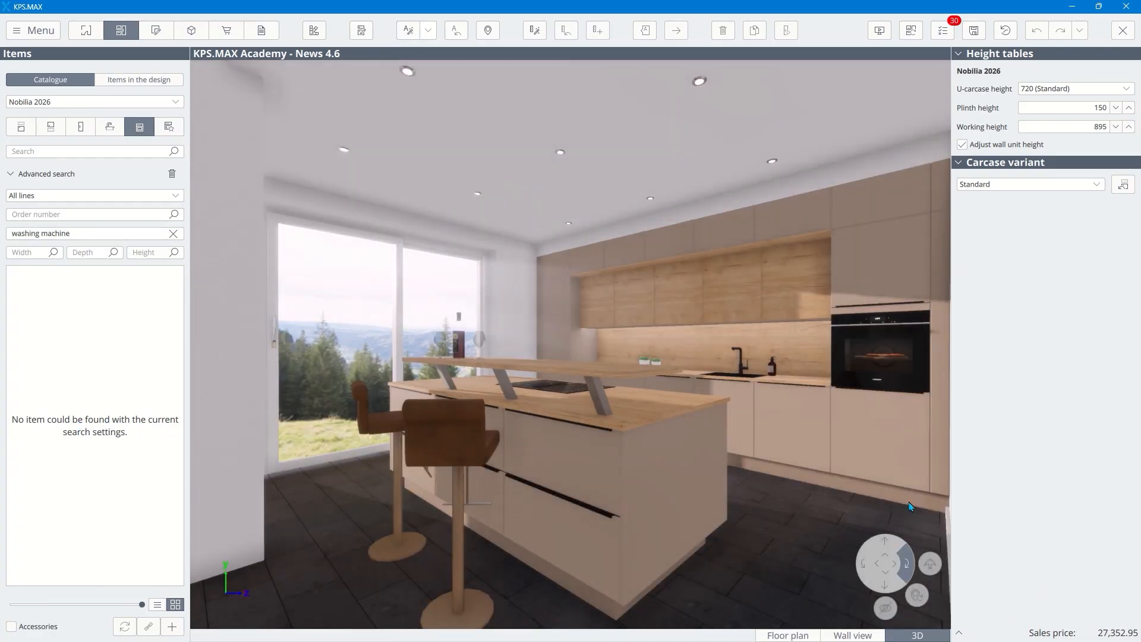
left_click(907, 360)
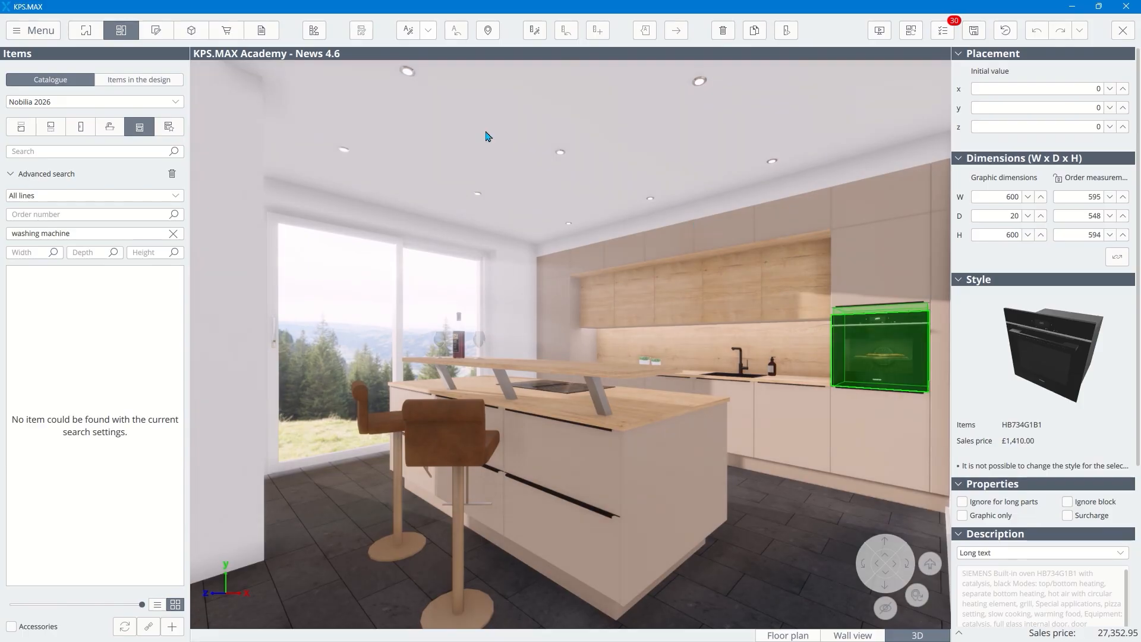
left_click(225, 31)
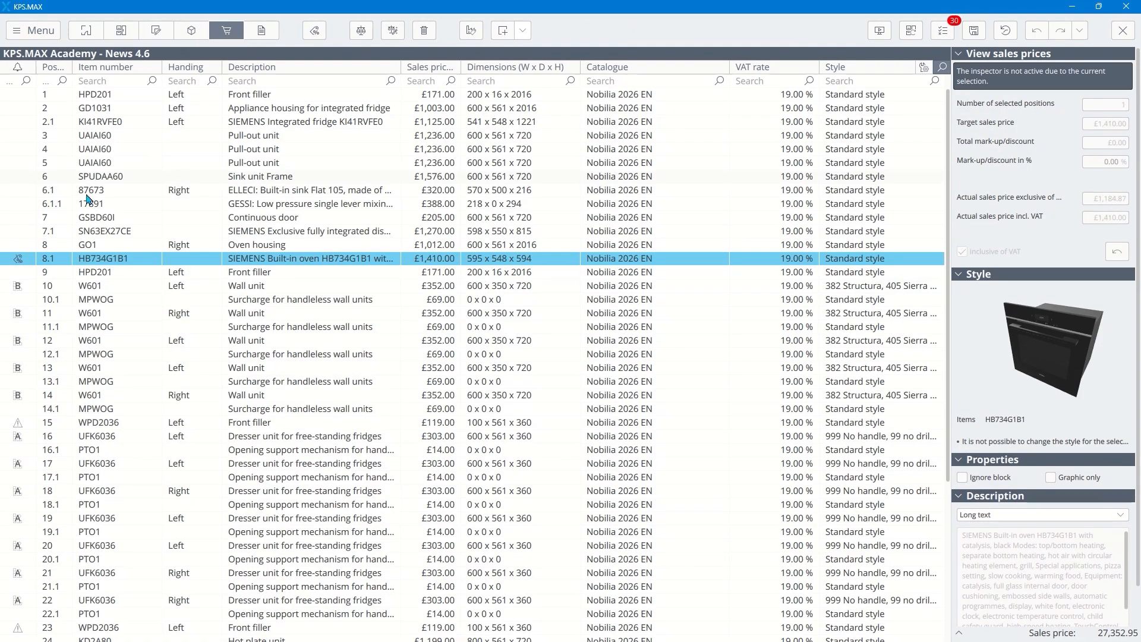
mouse_move(22, 262)
left_click(315, 30)
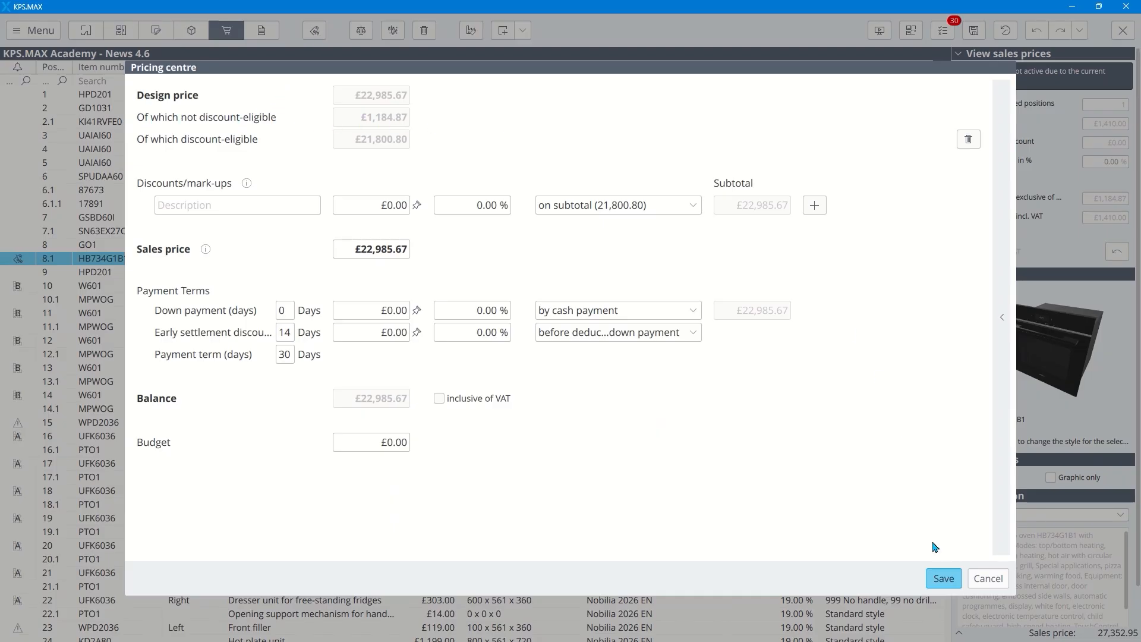
left_click(944, 579)
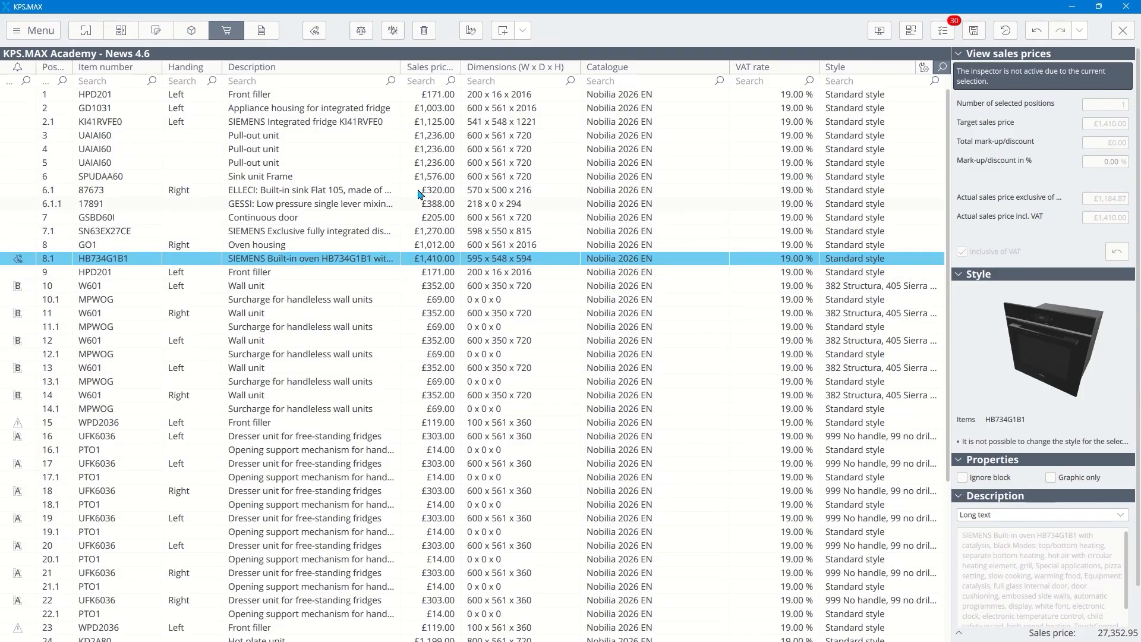
Step: Add the Sales contract document to the compilation and read it through to its last page footer in reading view
left_click(262, 31)
left_click(124, 133)
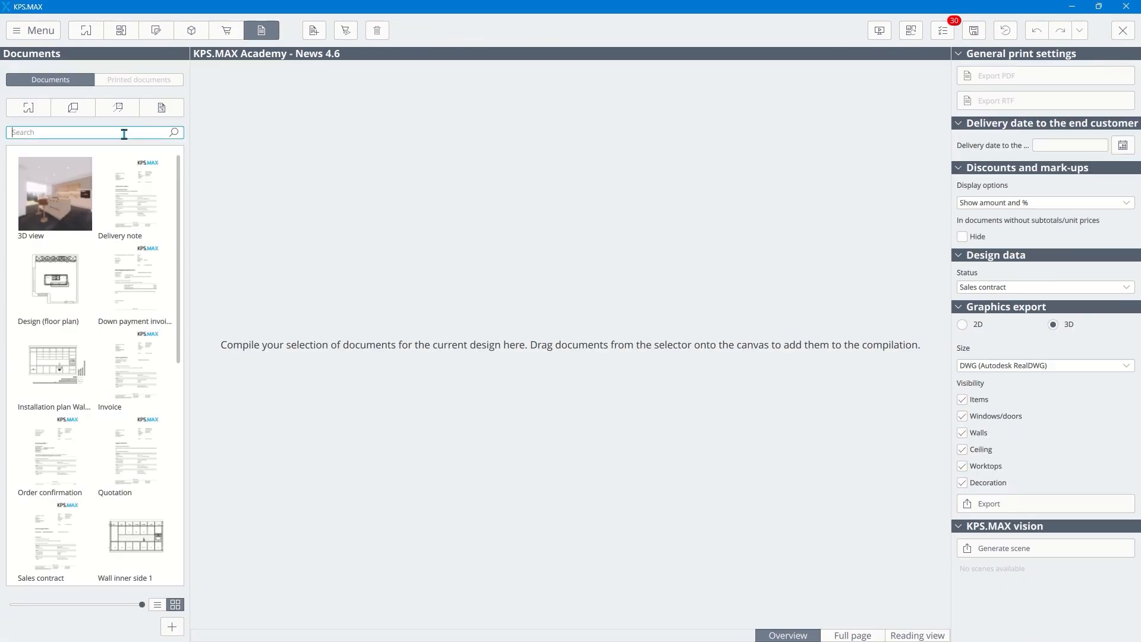
type("sales")
double_click(88, 181)
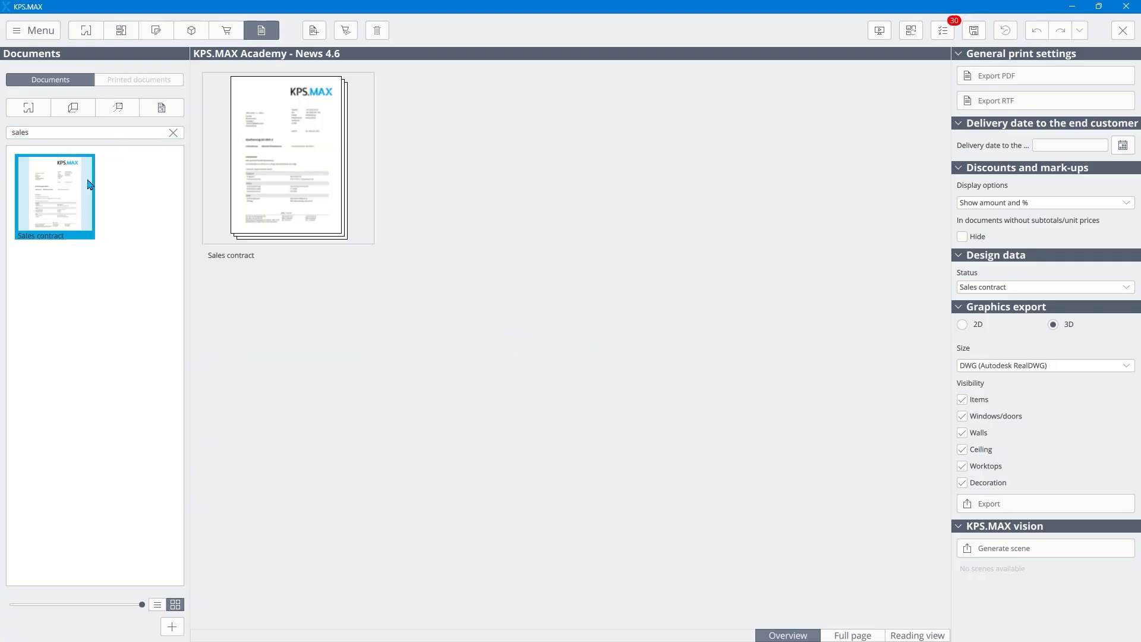
left_click(915, 635)
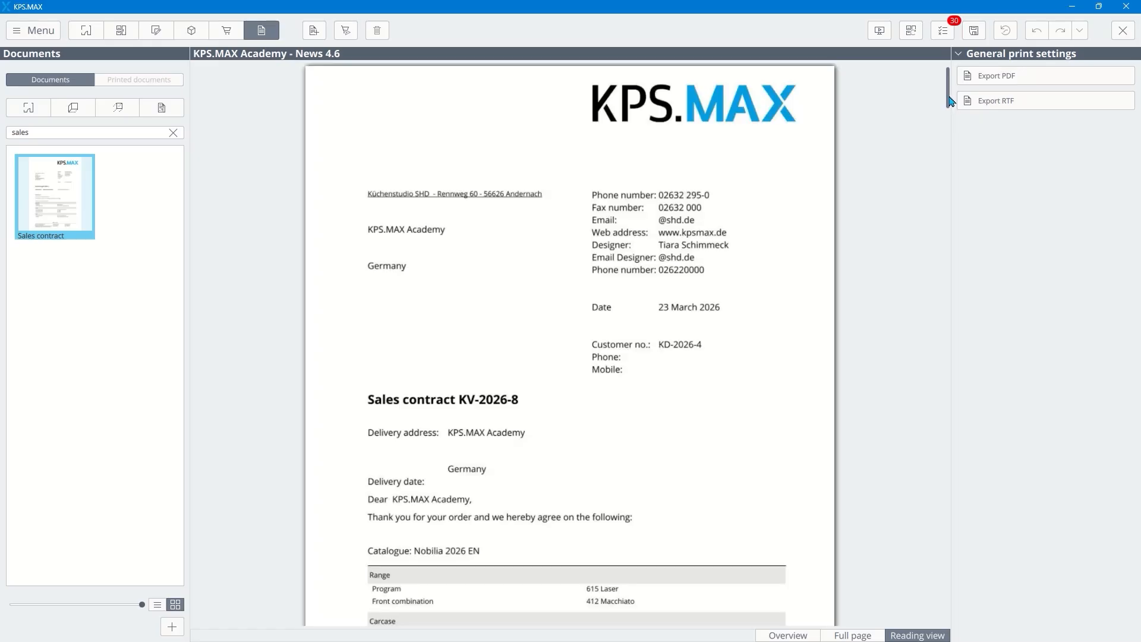
left_click_drag(947, 104, 945, 622)
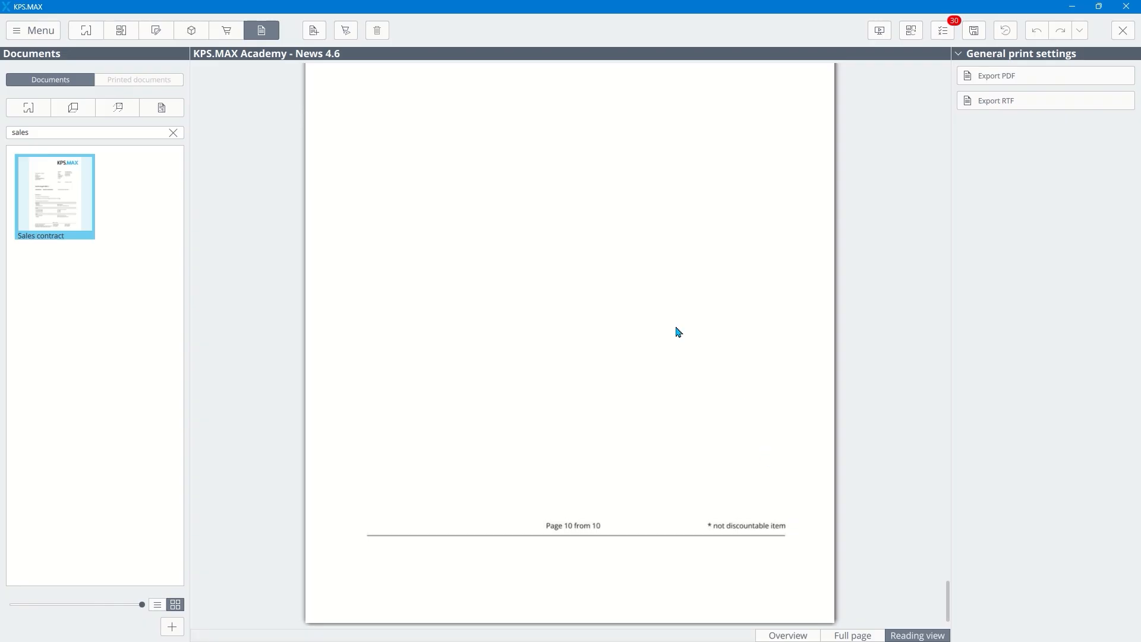
Step: Import grey tile.png from Downloads into the global own materials and return to the room planning of the design
left_click(79, 33)
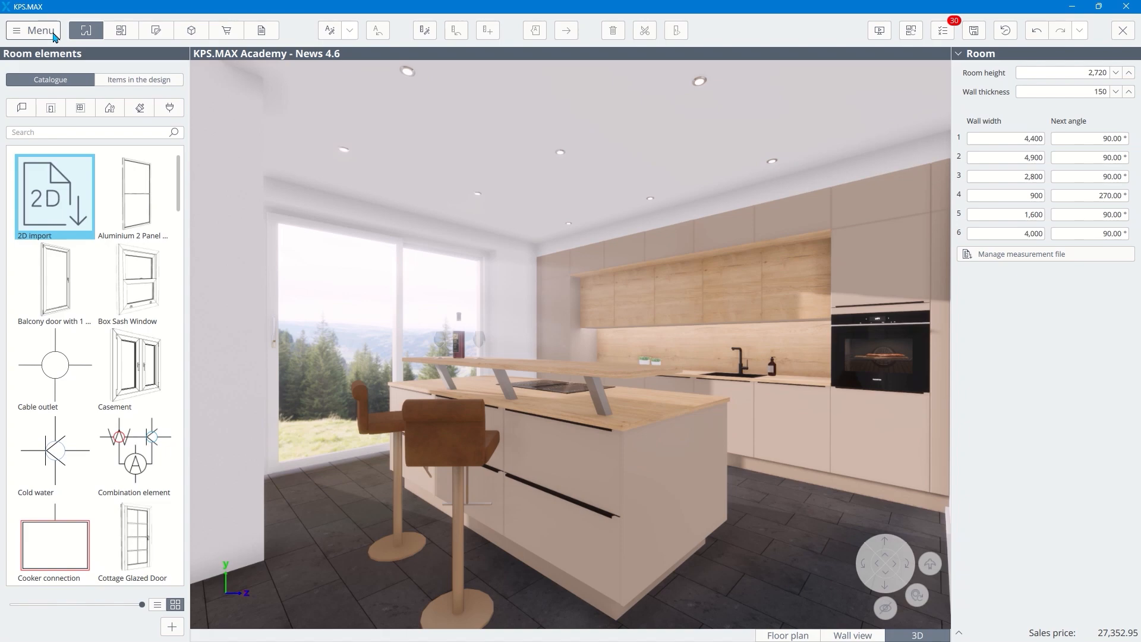
left_click(52, 34)
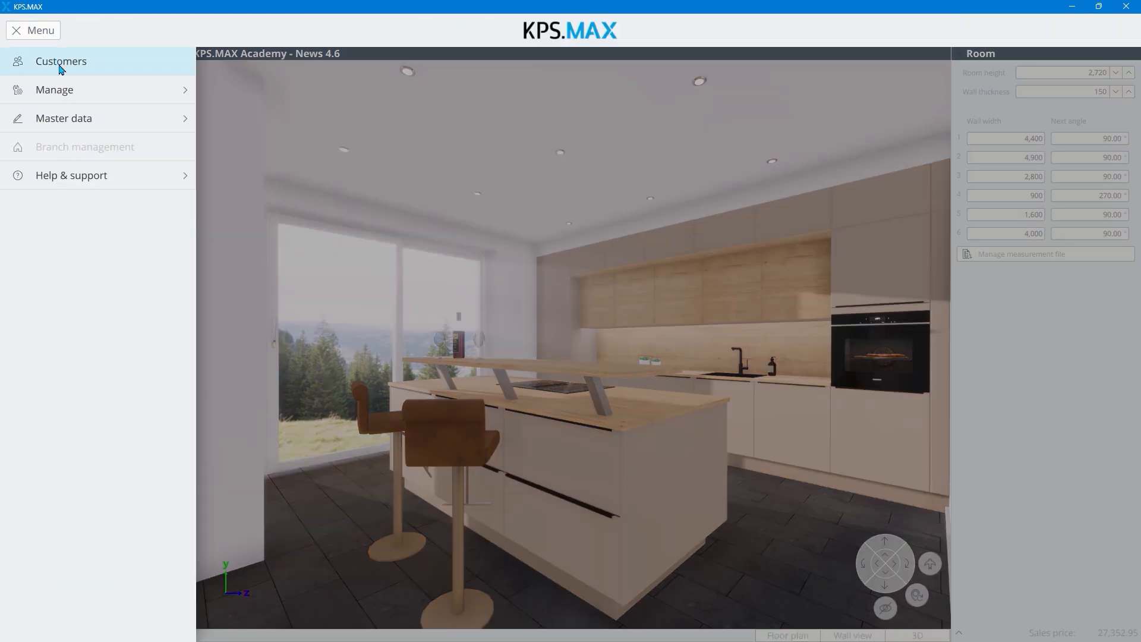
left_click(65, 89)
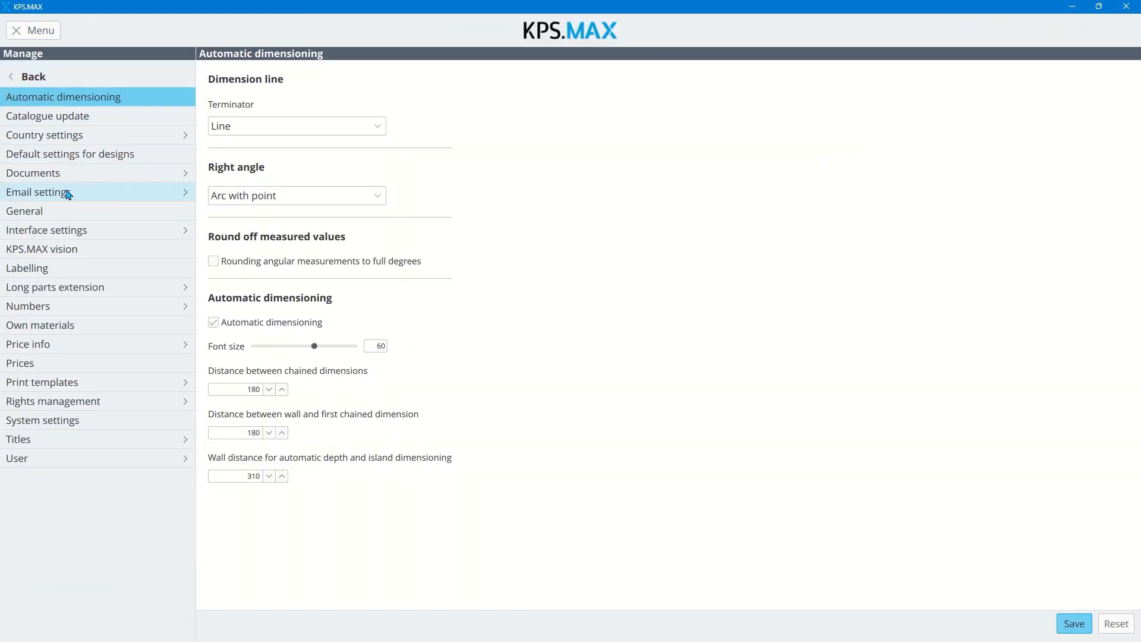
left_click(54, 325)
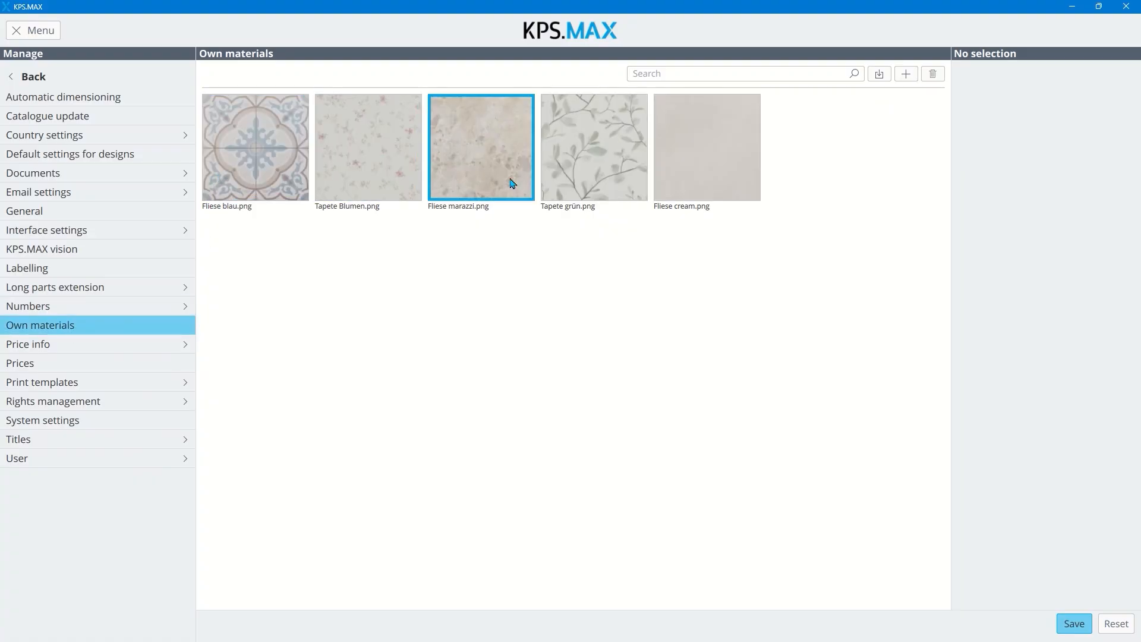
left_click(880, 75)
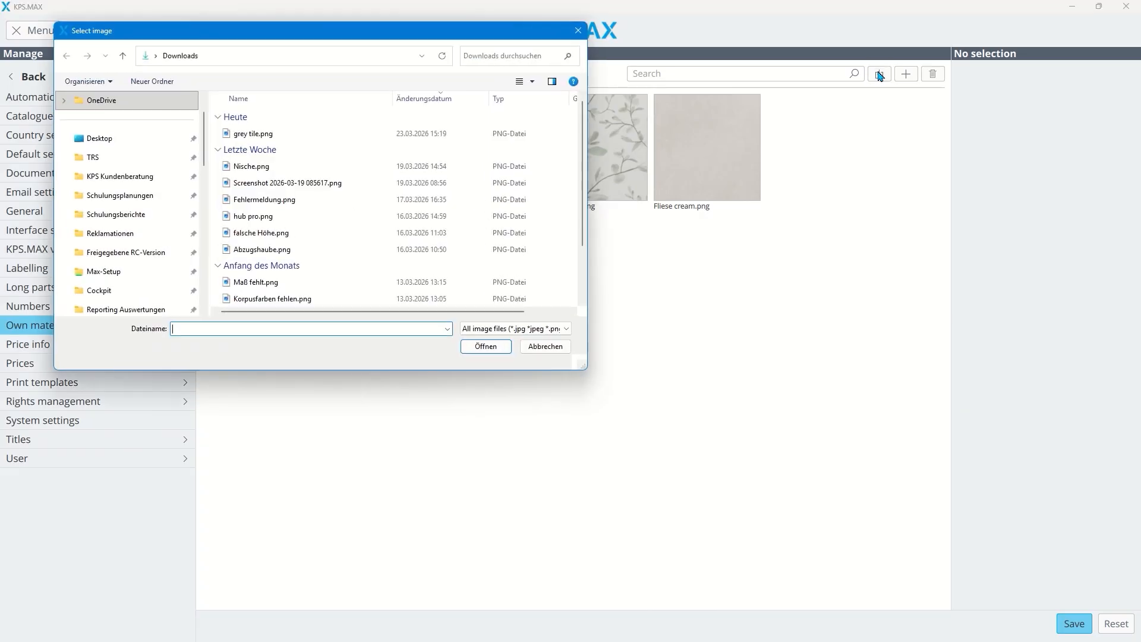
left_click(241, 133)
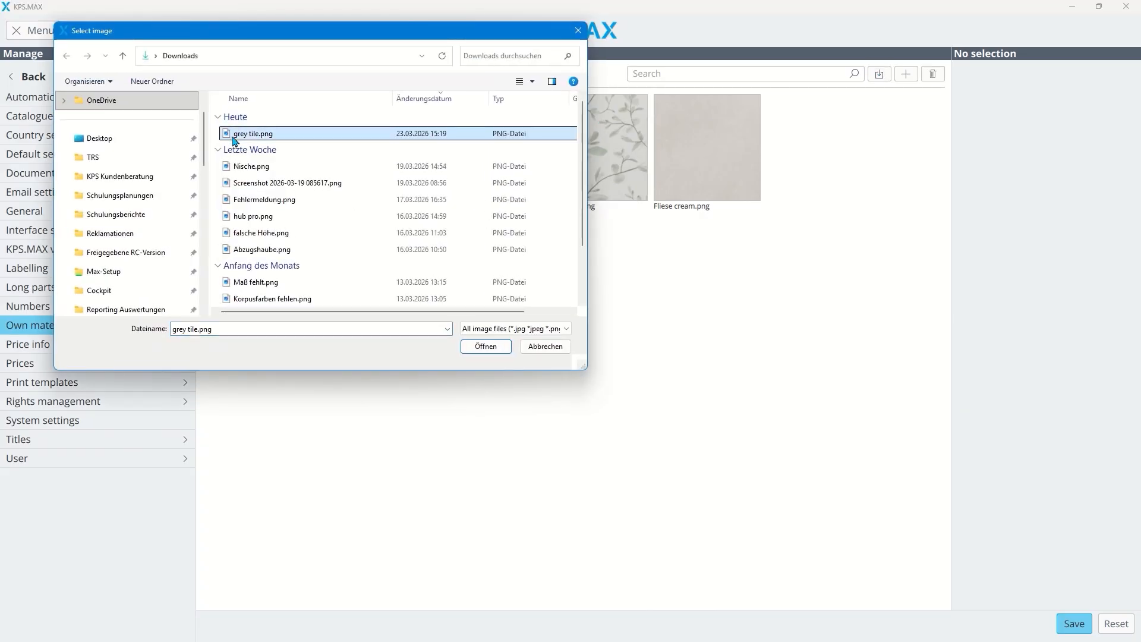
left_click(480, 349)
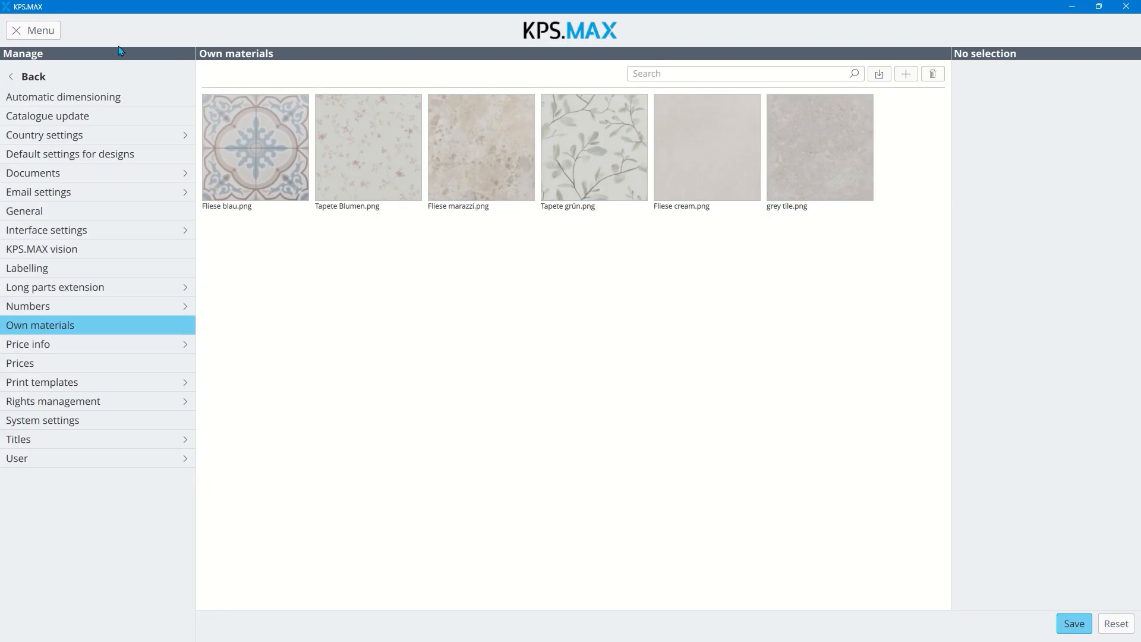
left_click(52, 31)
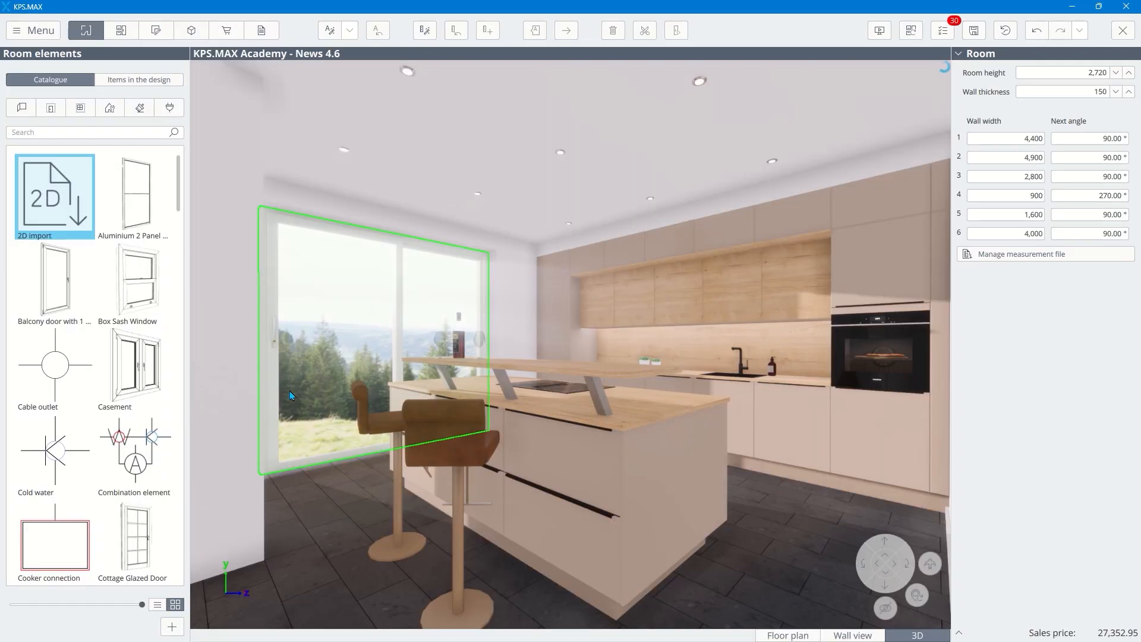
Step: Select the room floor and add grey tile.png from the global materials to its Own materials selection
left_click(341, 483)
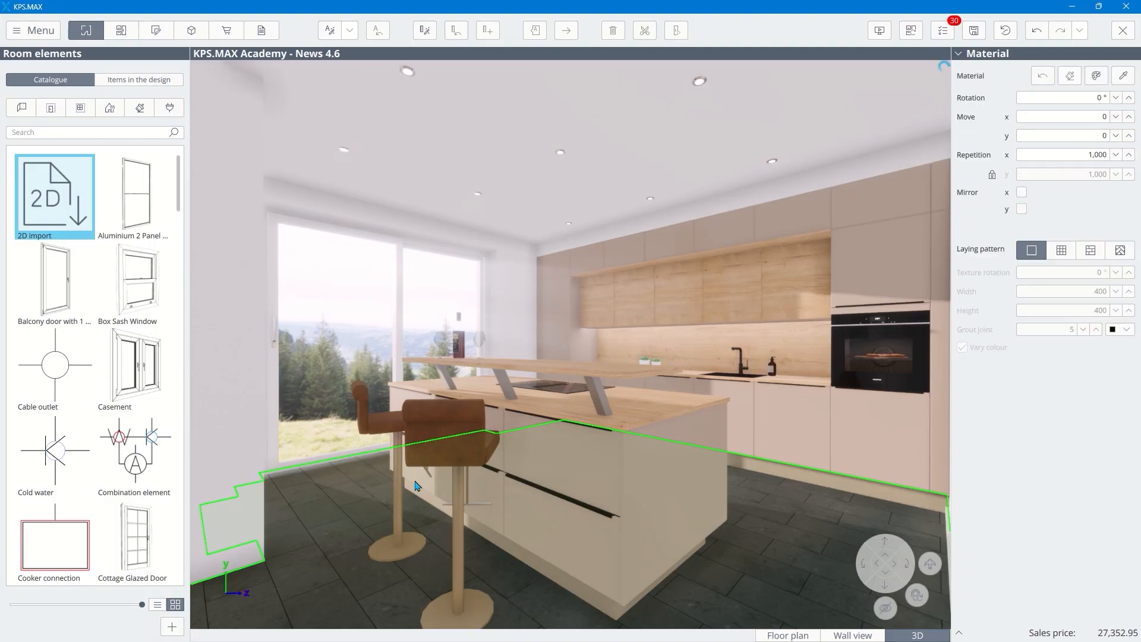
left_click(1097, 76)
left_click(474, 115)
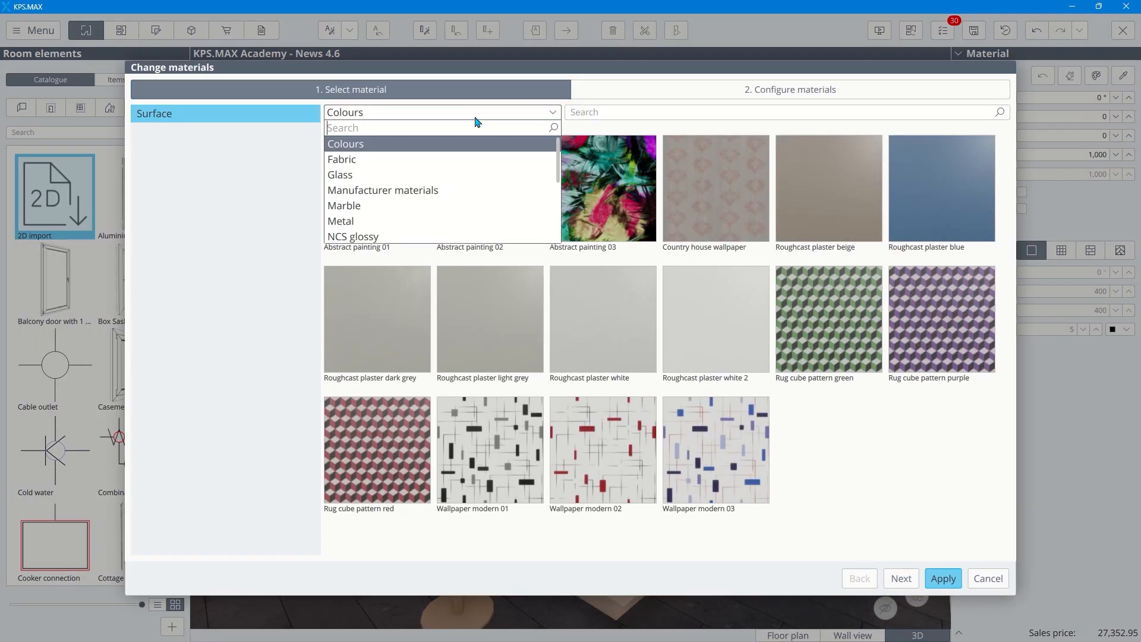
type("own")
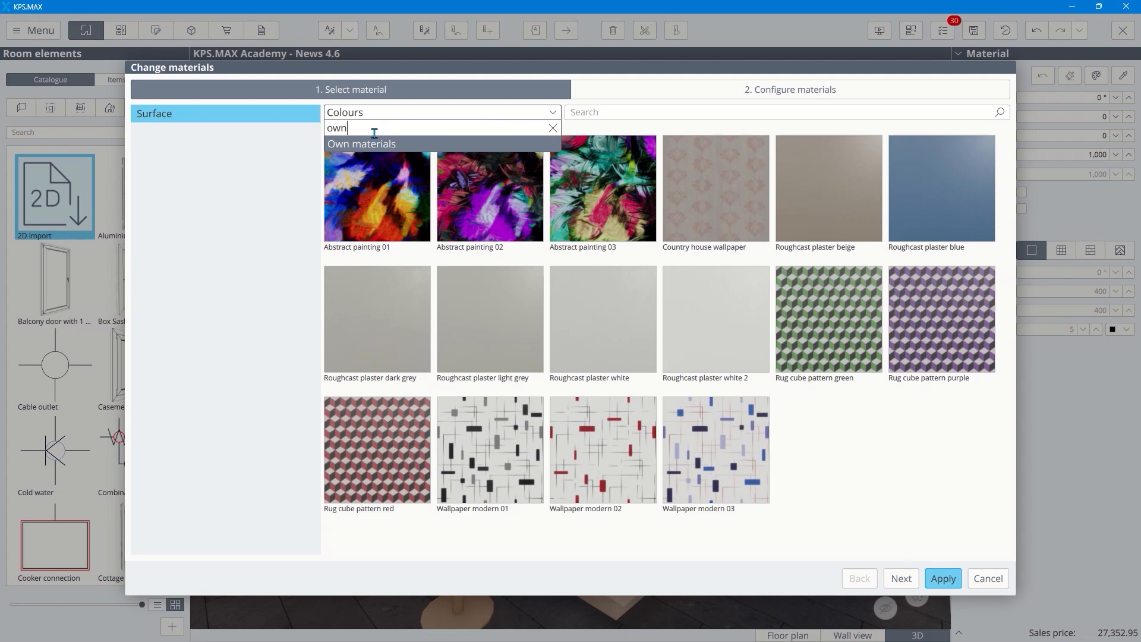
left_click(370, 145)
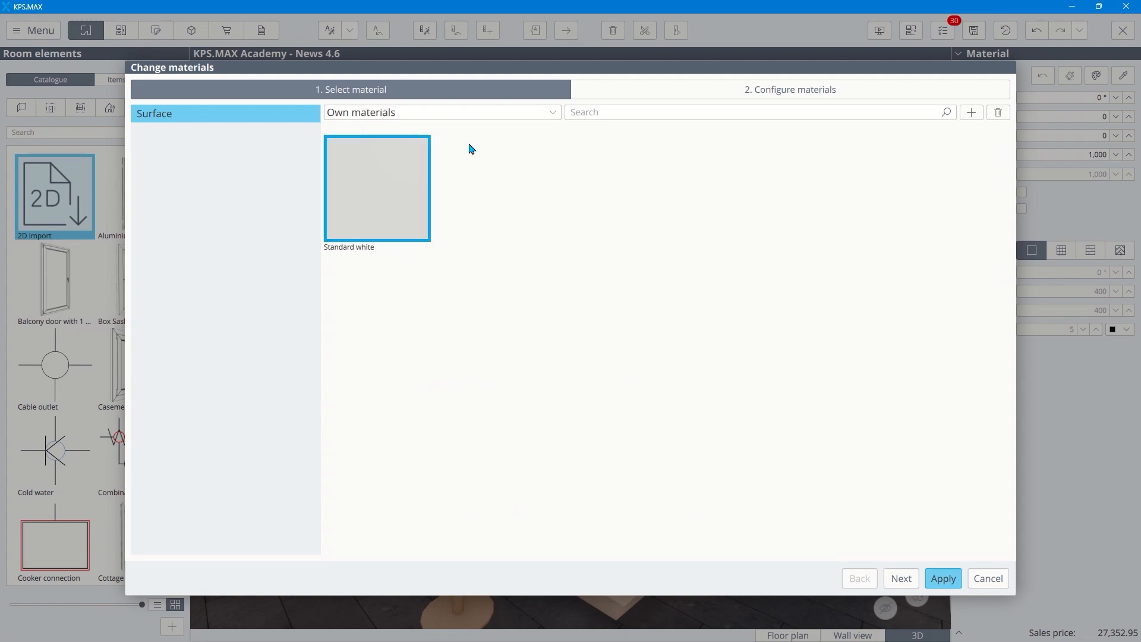
left_click(973, 114)
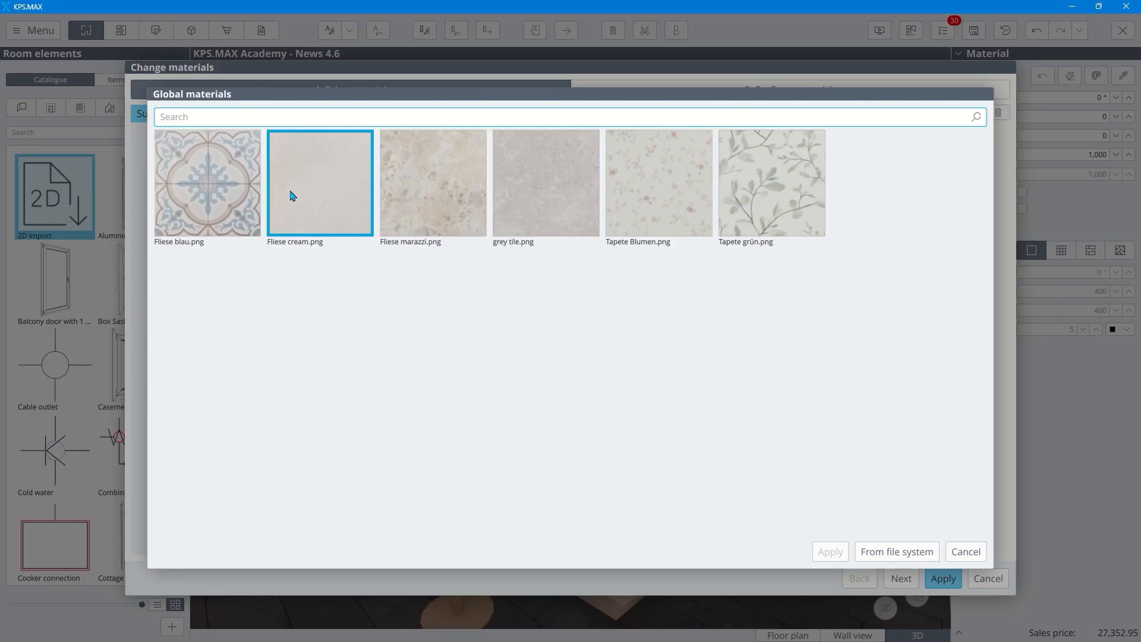
left_click(549, 200)
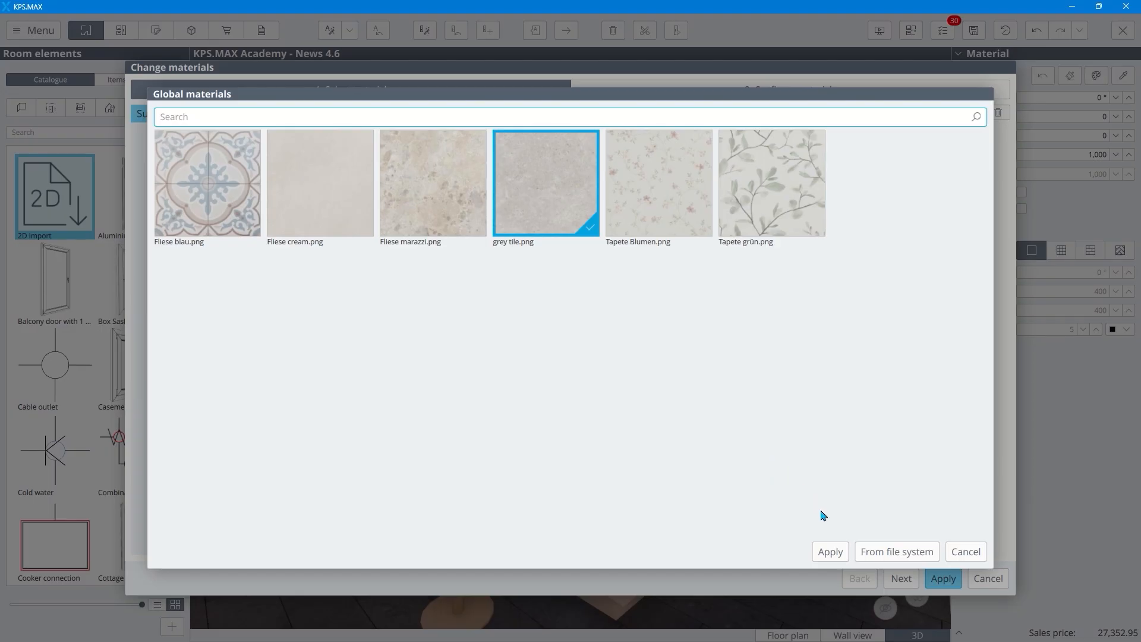
left_click(831, 552)
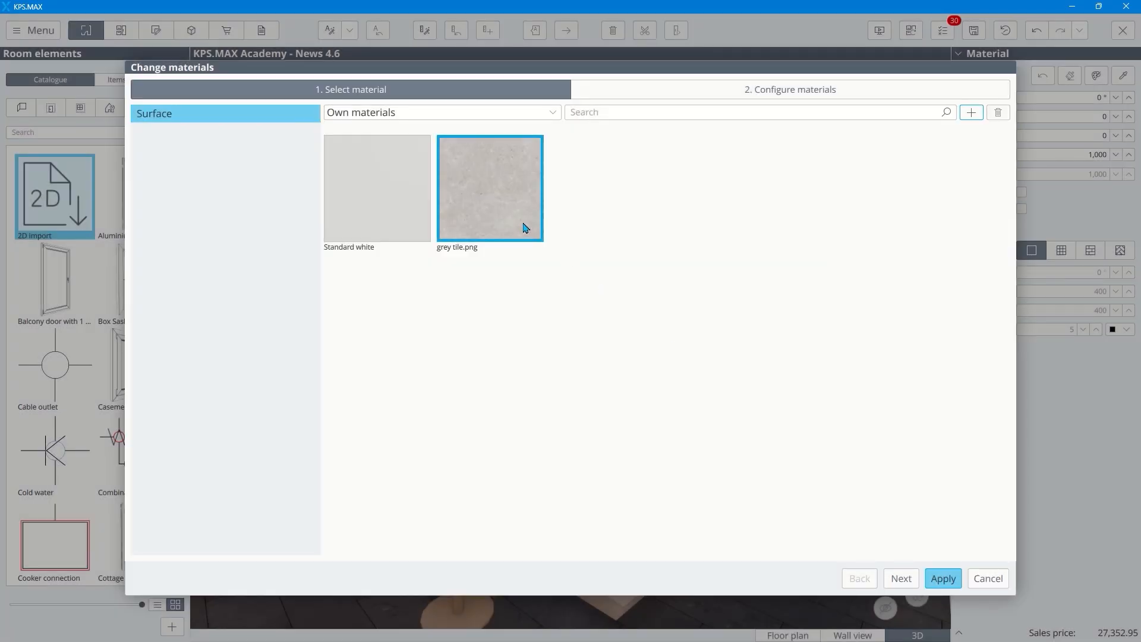
Step: Configure the floor tiles with a linear laying pattern, width 1,000, height 1,000 and no colour variation, and apply the material
left_click(900, 579)
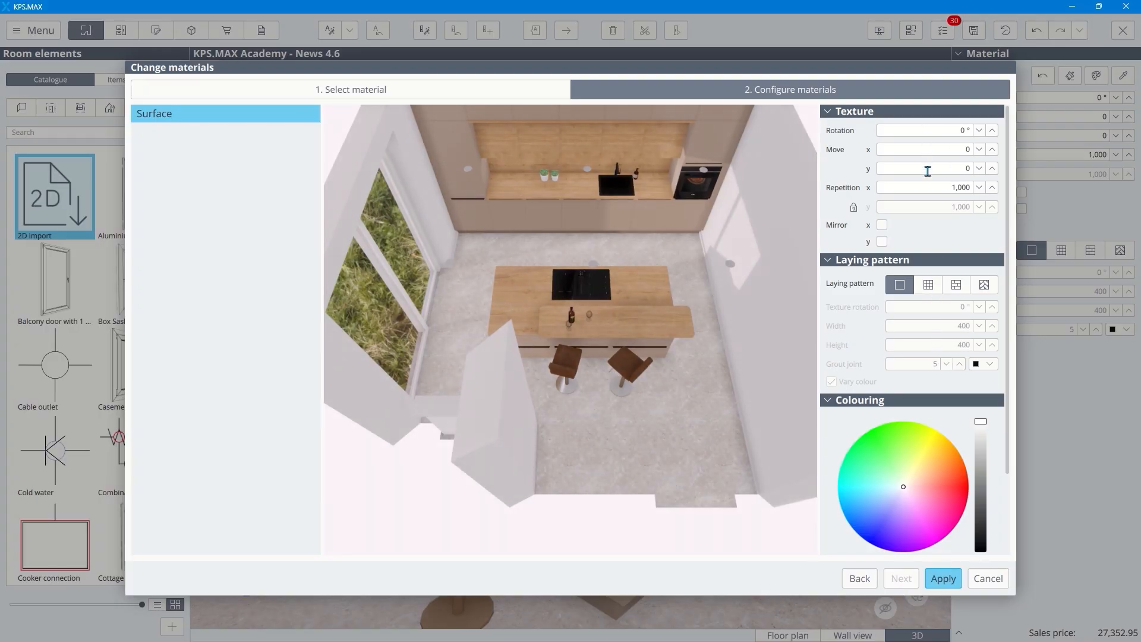
left_click(929, 285)
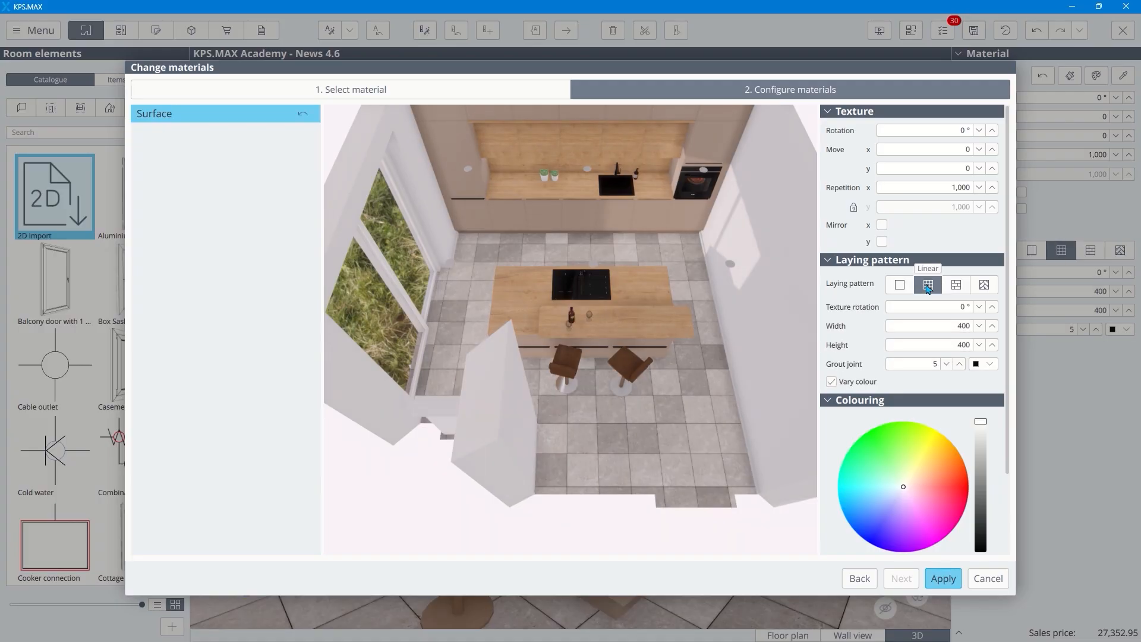
left_click(928, 324)
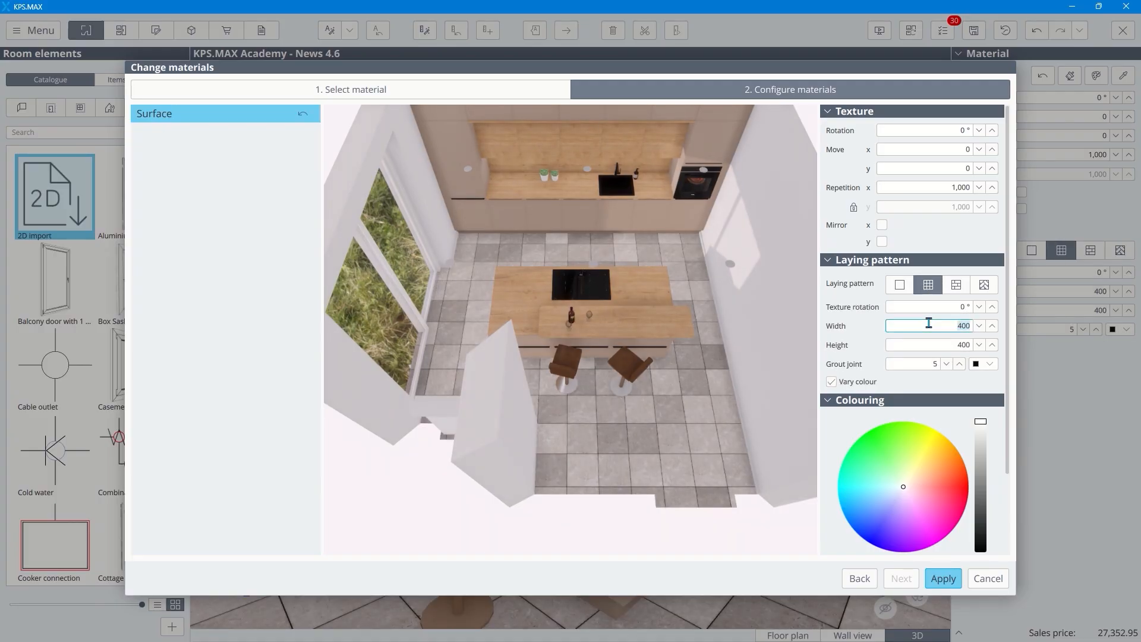
type("1000")
key("Tab")
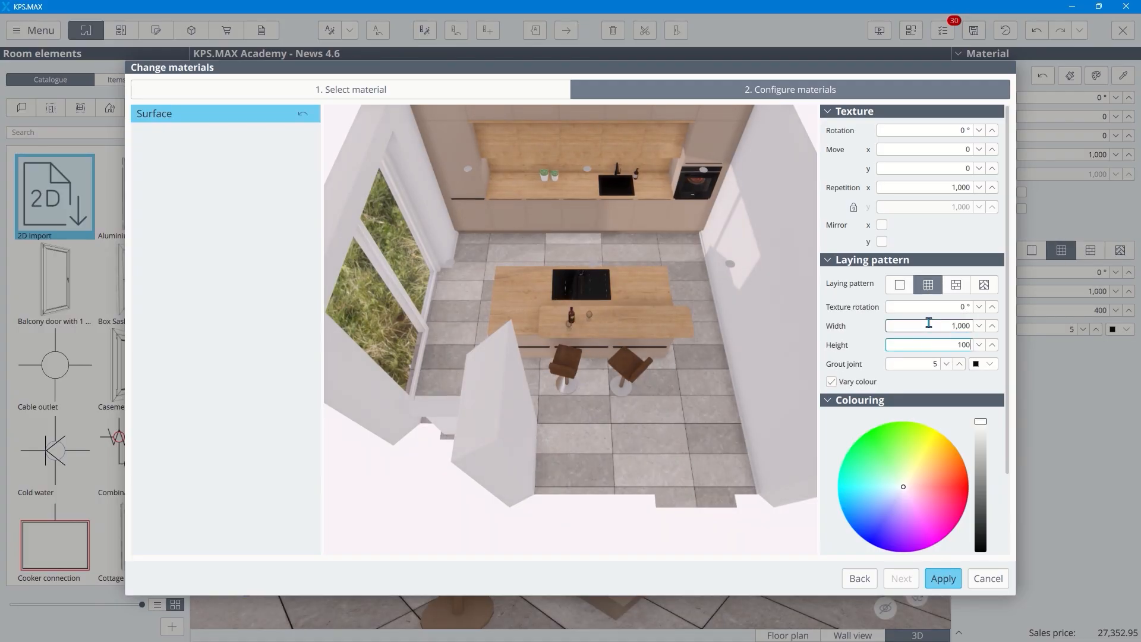
type("1000")
key("Tab")
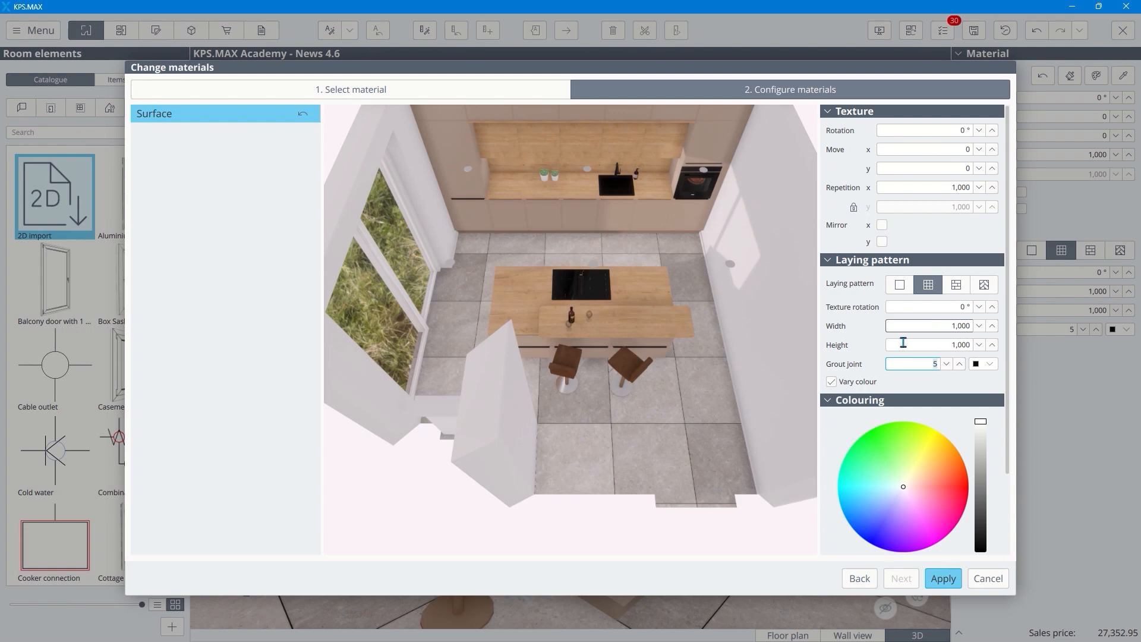
left_click(831, 384)
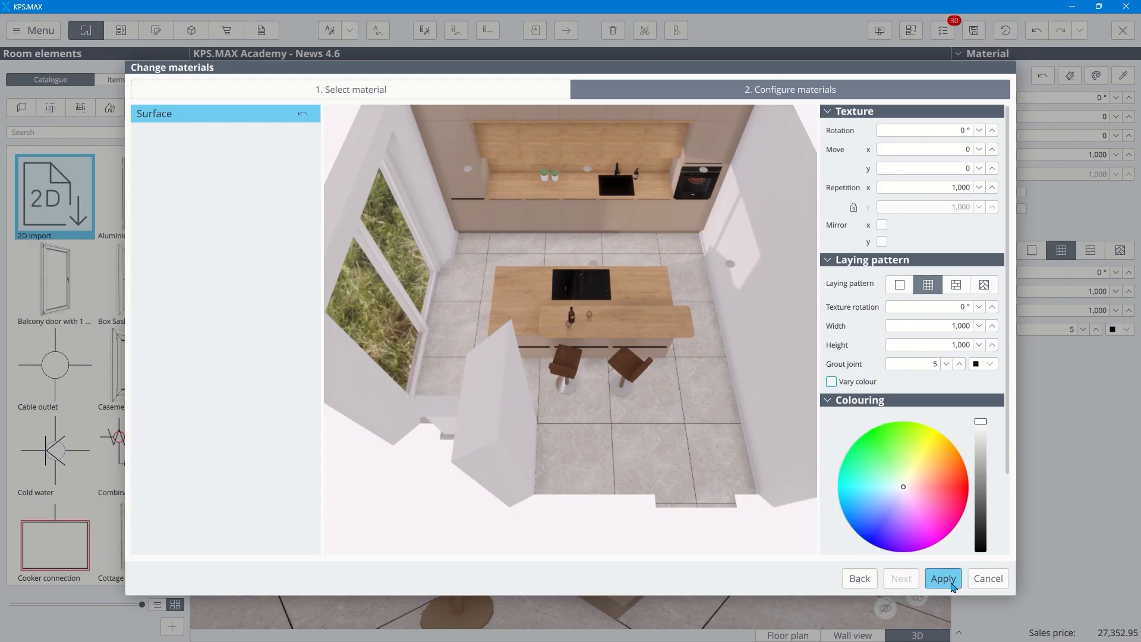
left_click(950, 585)
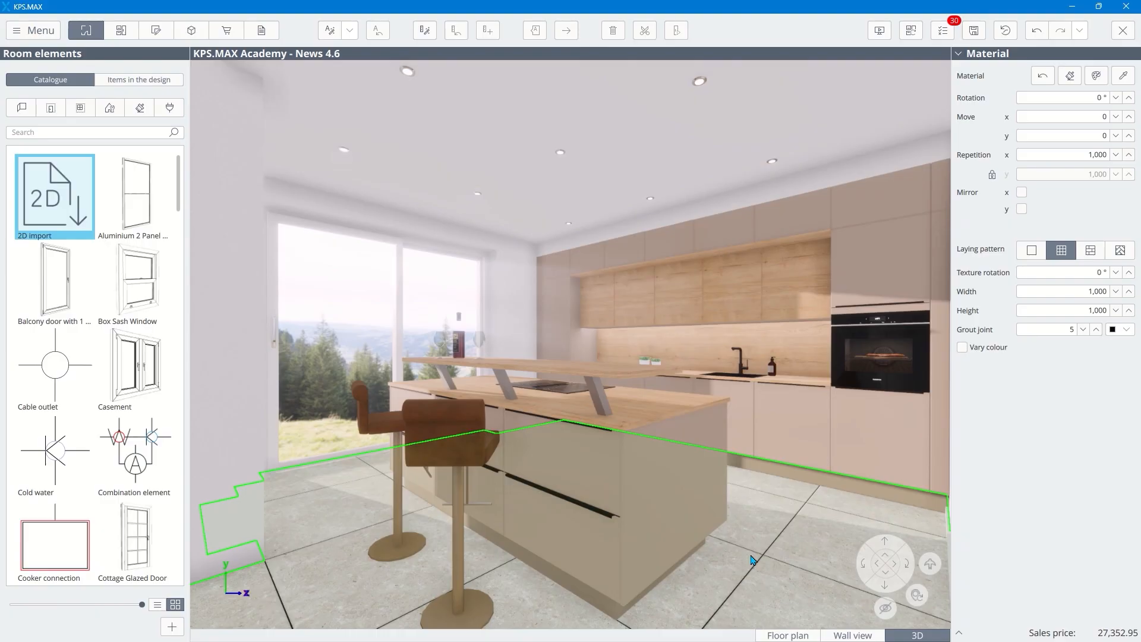
Step: Show the worktop planning as a floor plan and examine the available options for dimensioning cut-out items
left_click(156, 29)
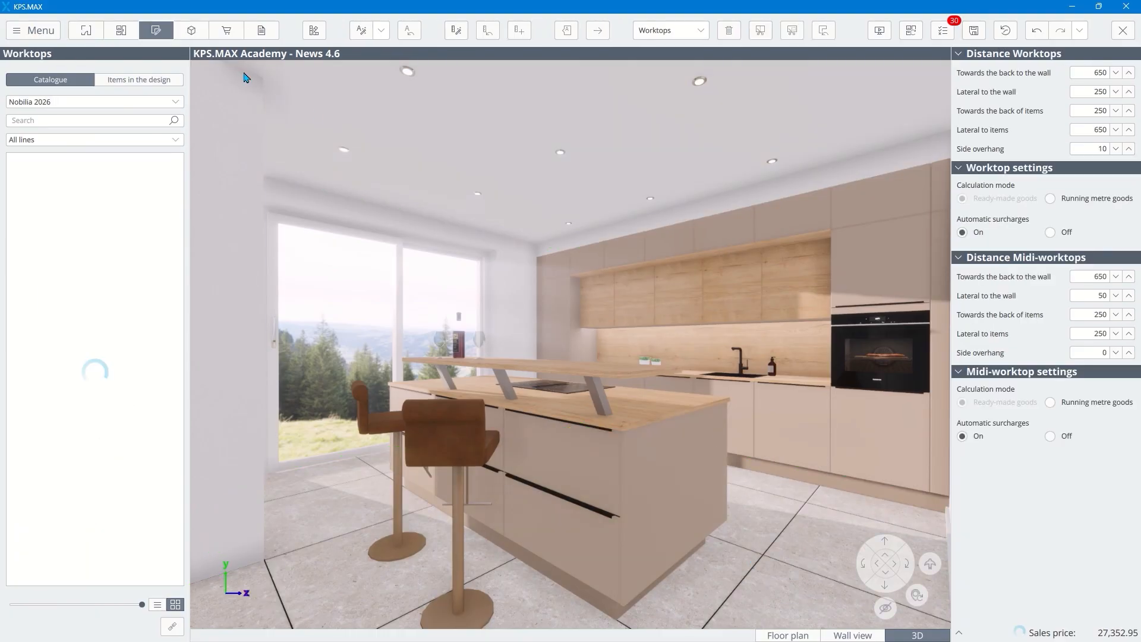
left_click(793, 634)
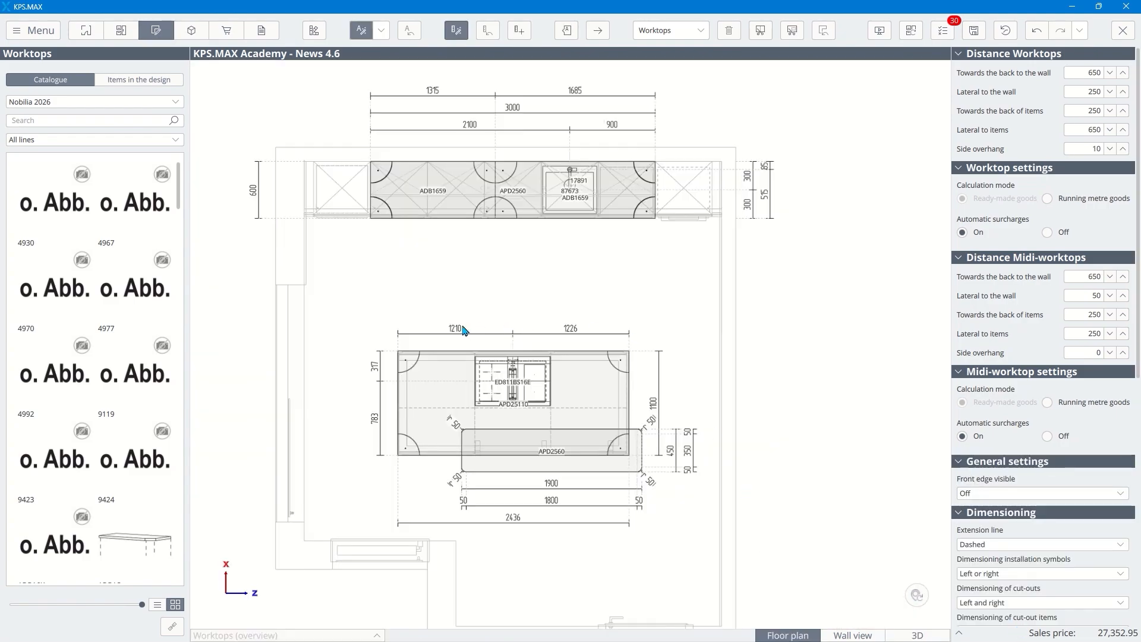
scroll(1111, 487, "down", 4)
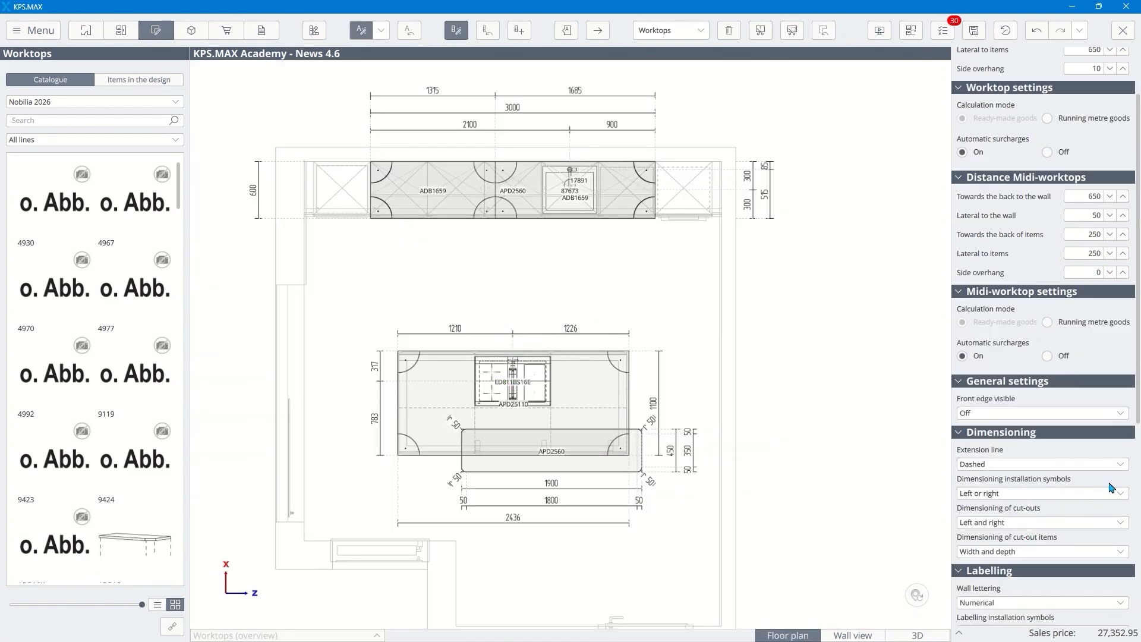
scroll(1110, 483, "down", 4)
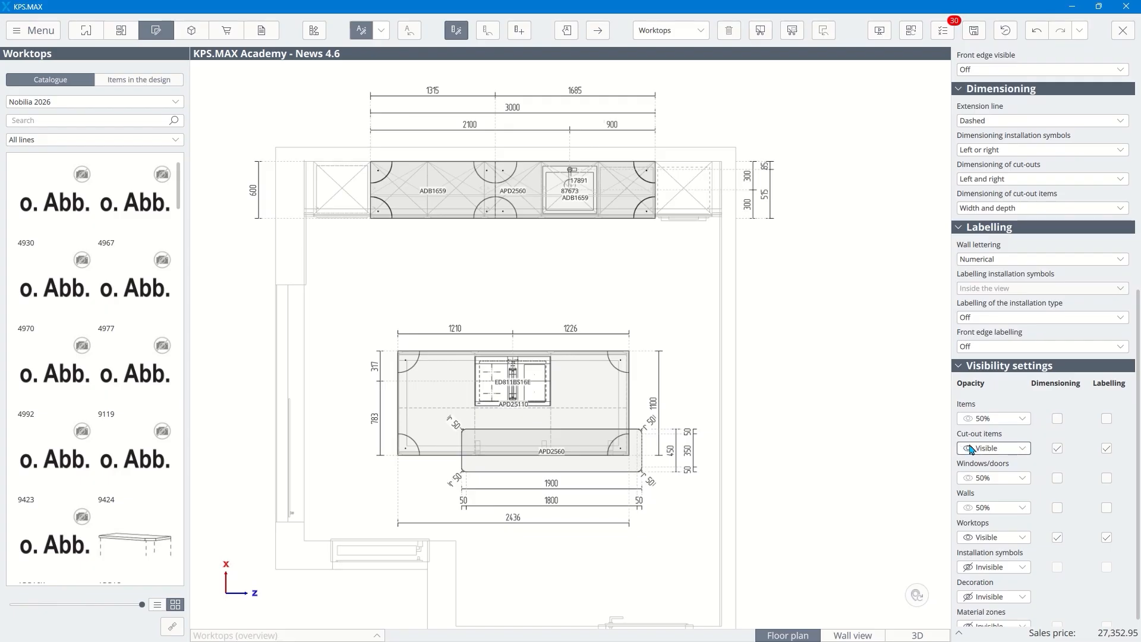
left_click(974, 212)
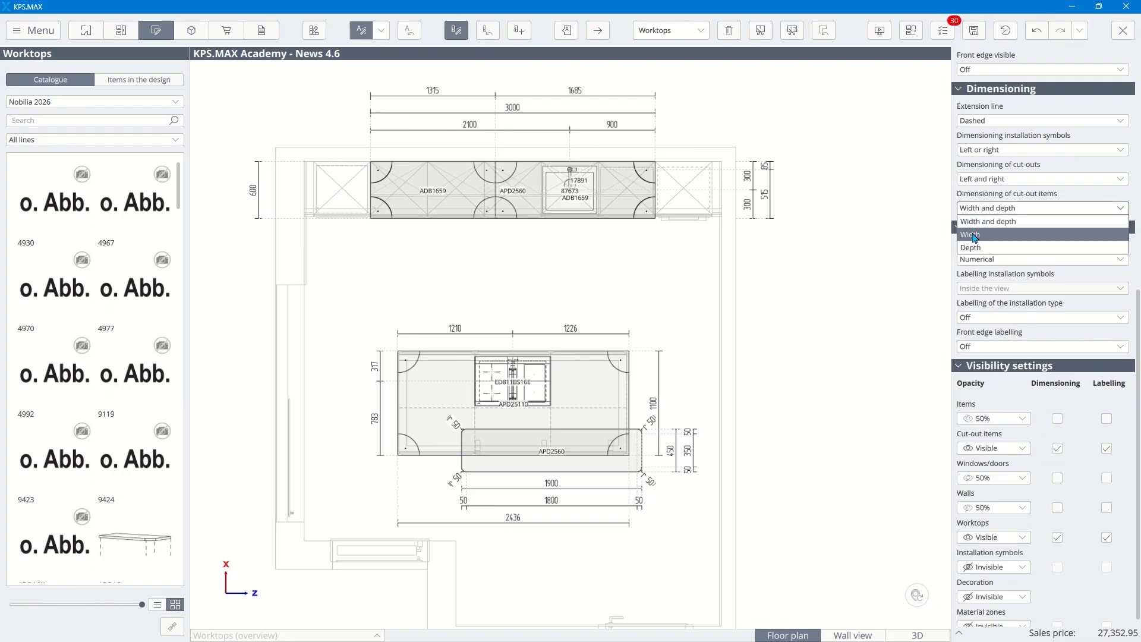
left_click(939, 209)
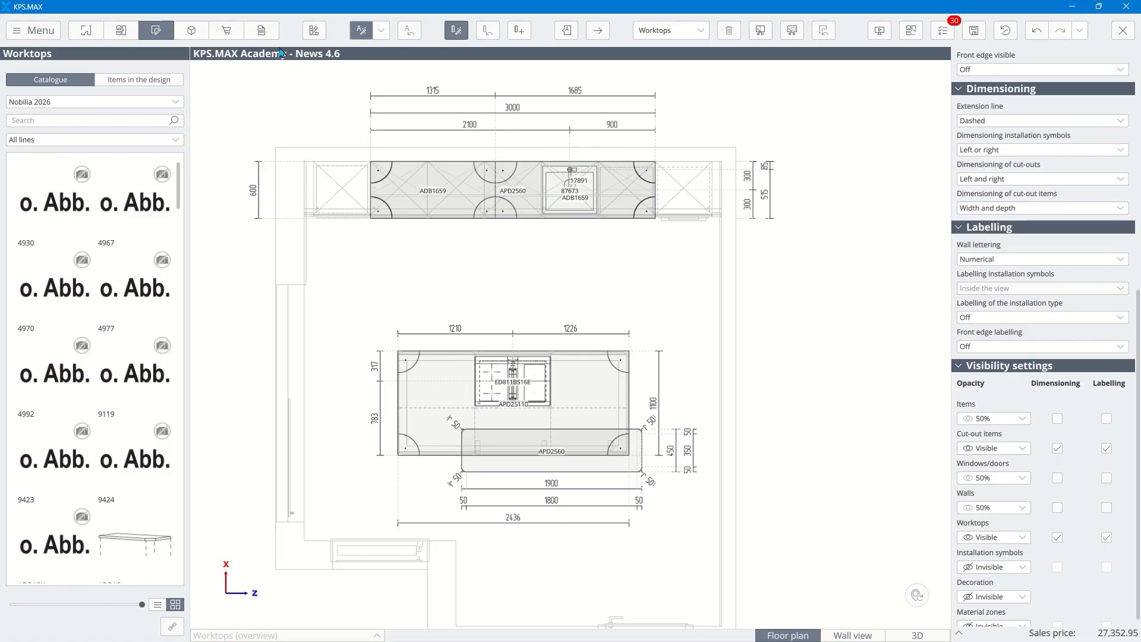
Step: Grant order approval in the design's Nobilia 2026 EN purchase order and close the design
left_click(263, 33)
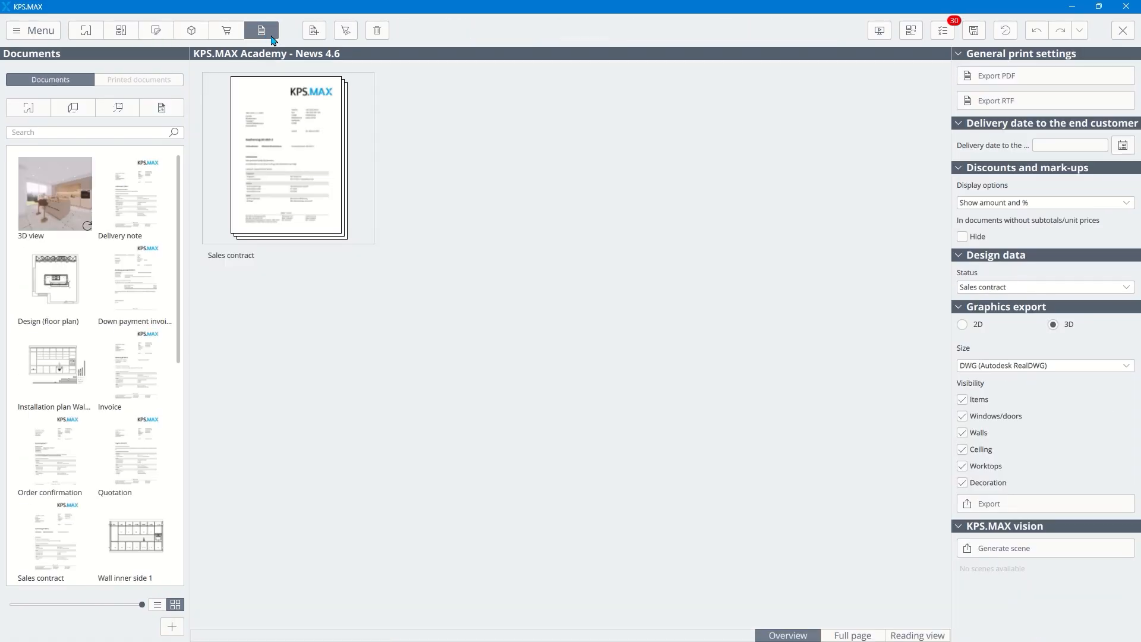
left_click(347, 31)
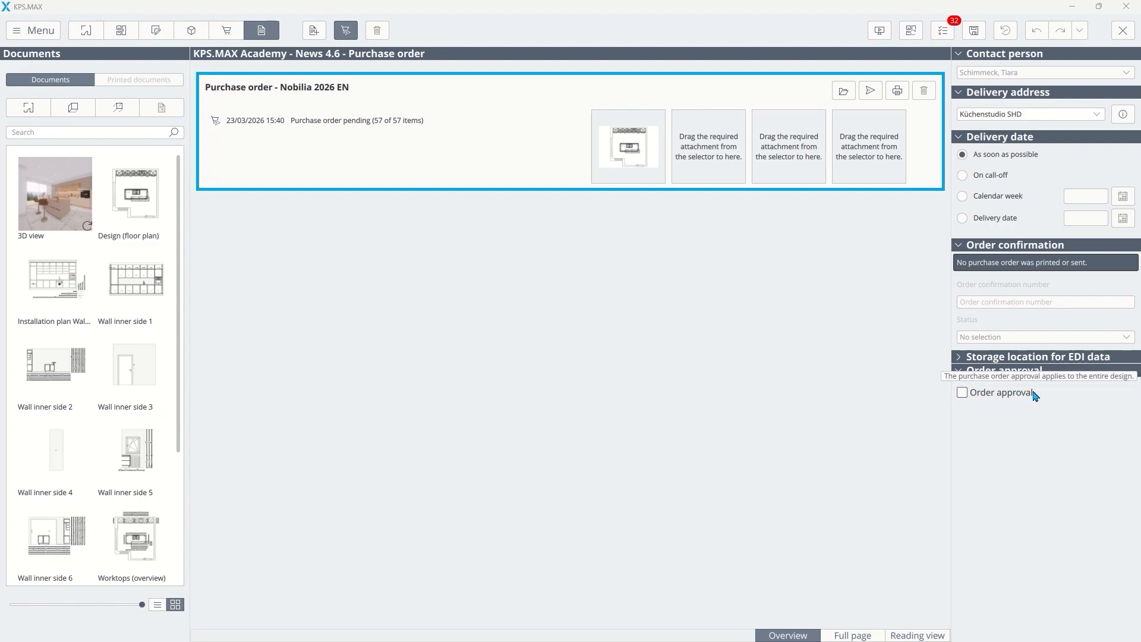
left_click(962, 394)
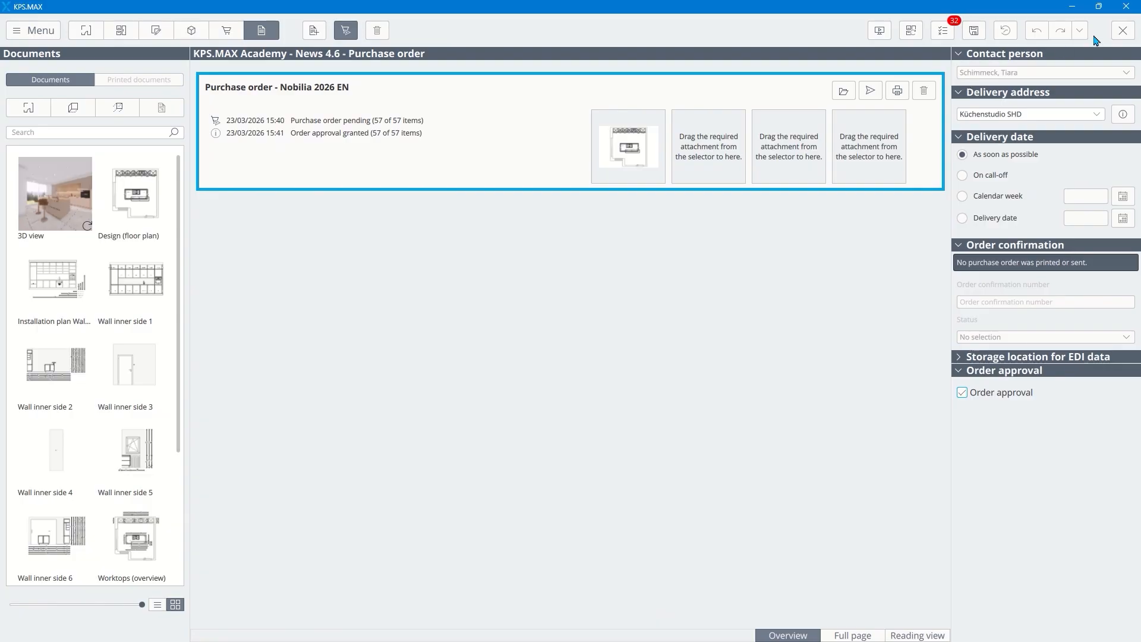
left_click(1123, 30)
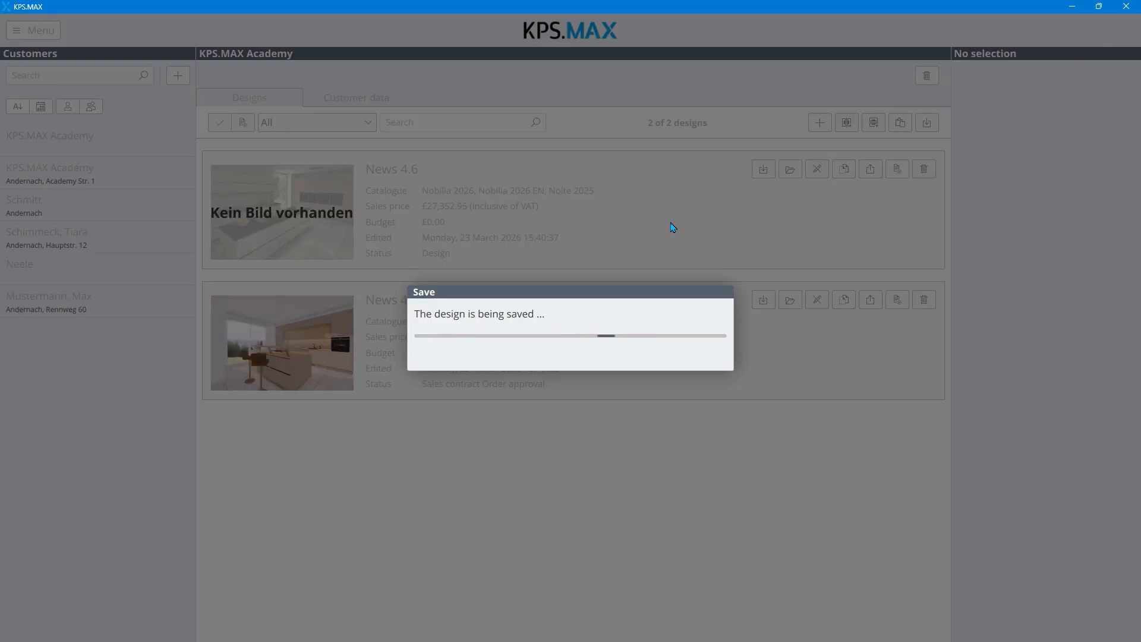